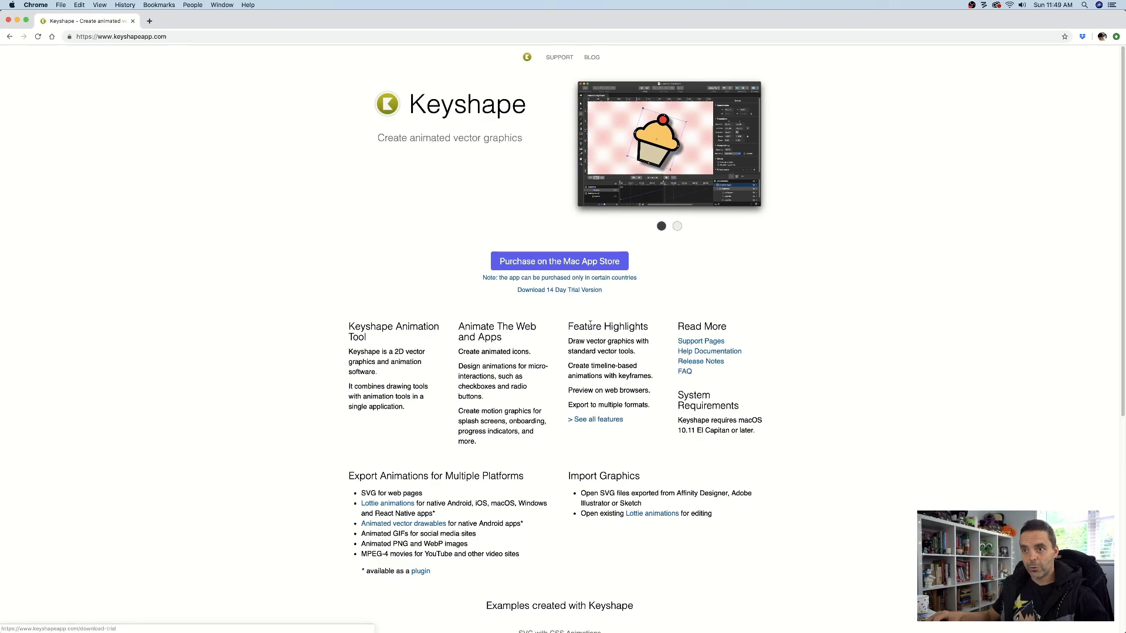
# Look over the Keyshape homepage, including its feature lists and the example animations
pyautogui.scroll(-6, 590, 336)
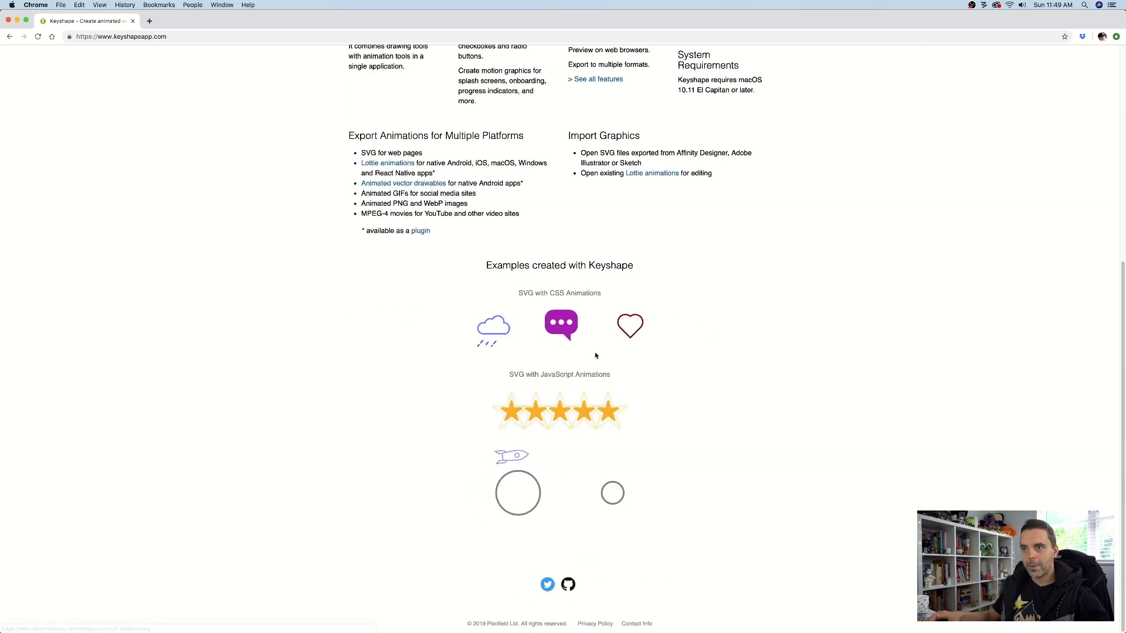
pyautogui.scroll(6, 594, 351)
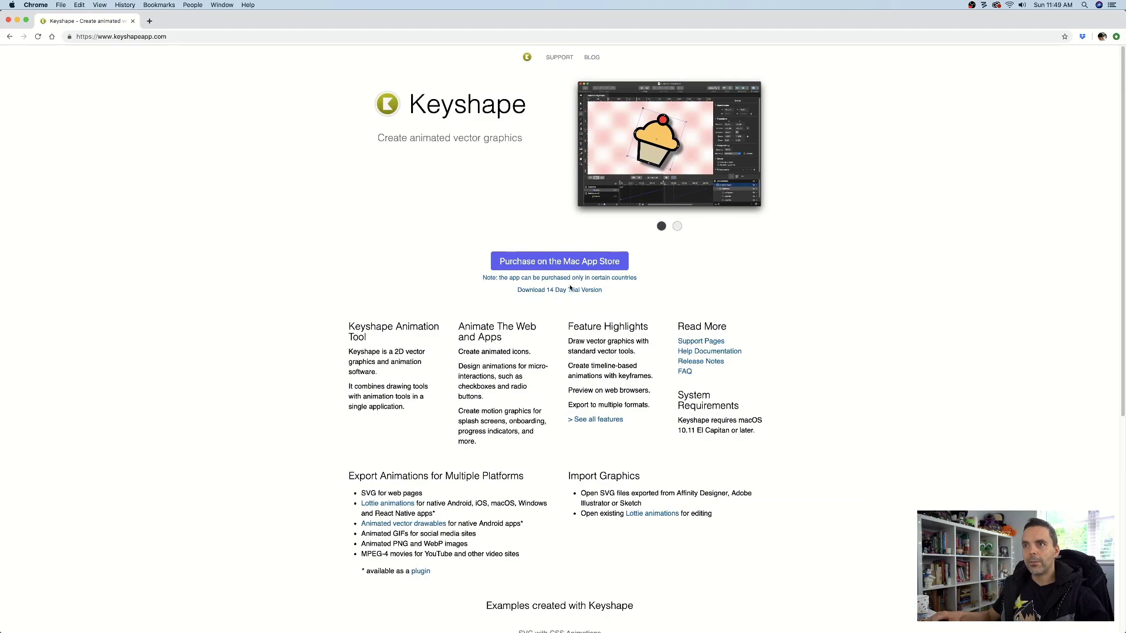
pyautogui.scroll(-6, 602, 268)
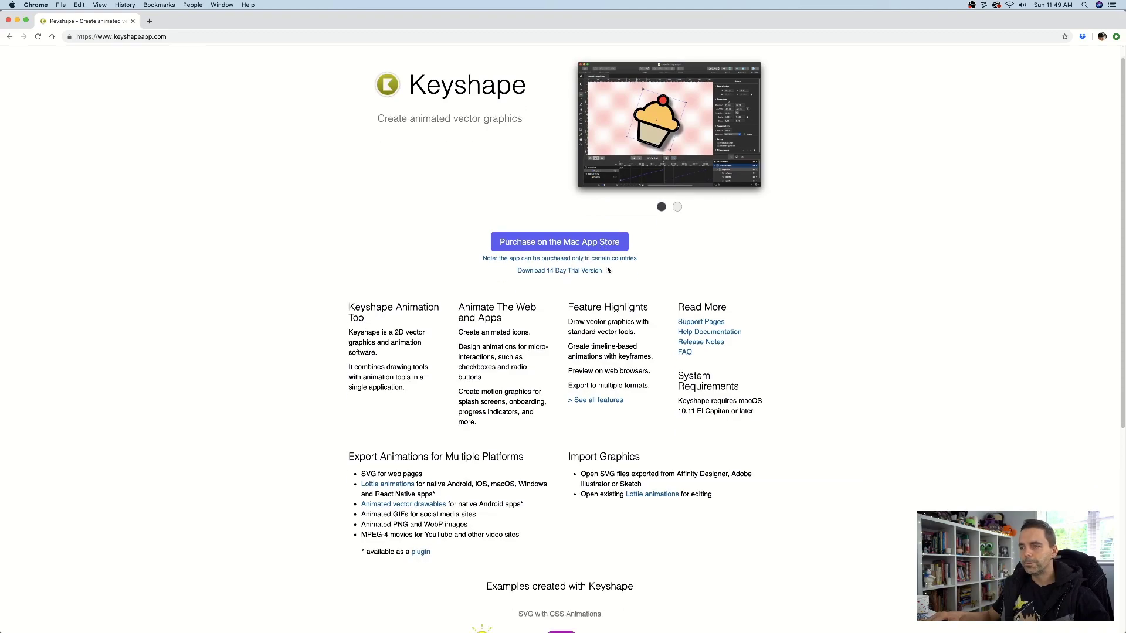
pyautogui.scroll(6, 610, 281)
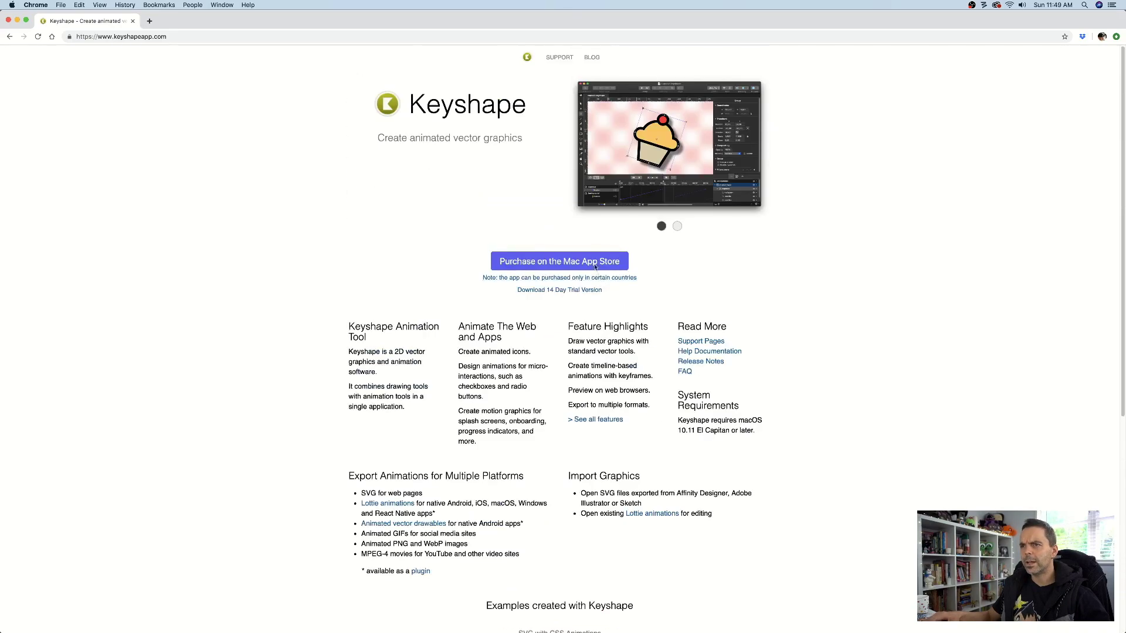
pyautogui.click(578, 263)
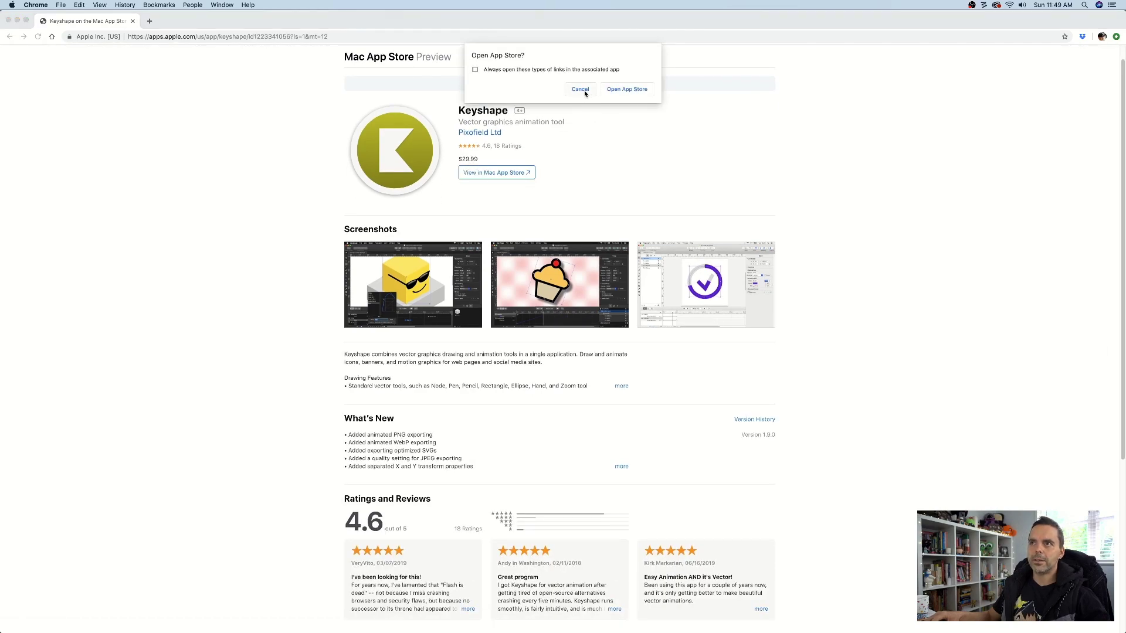
pyautogui.click(580, 90)
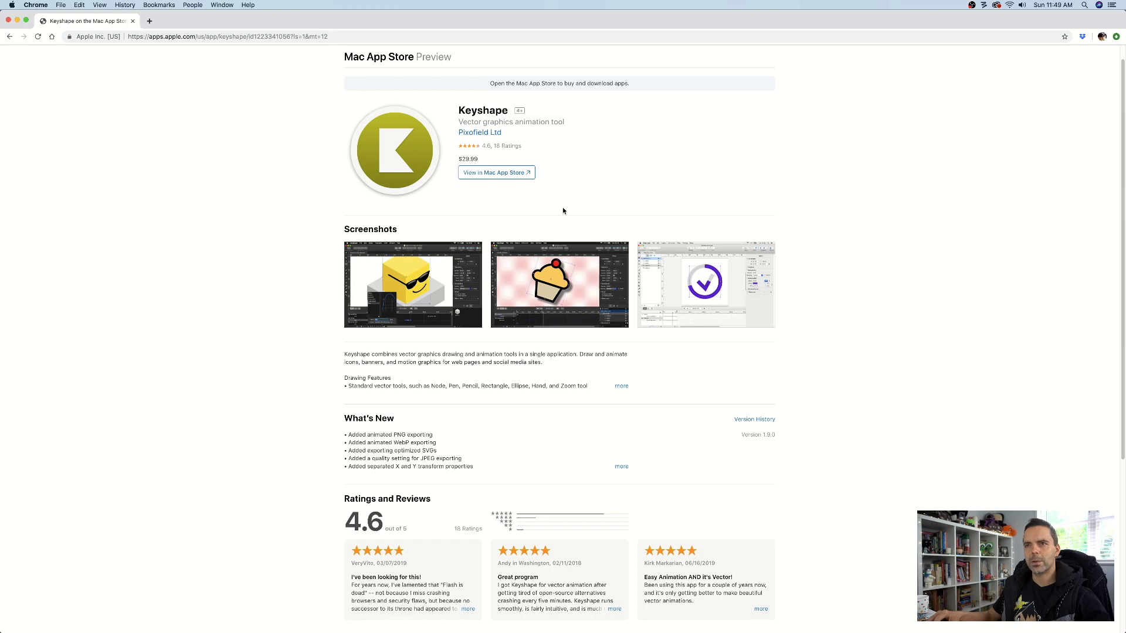
pyautogui.scroll(-5, 686, 235)
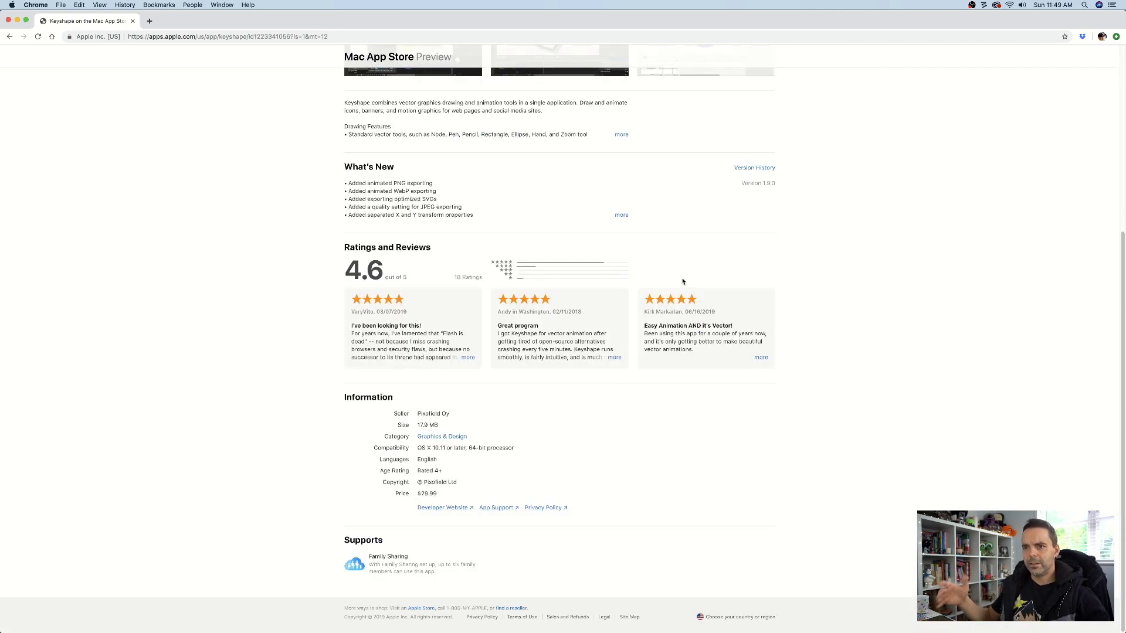
pyautogui.scroll(5, 700, 309)
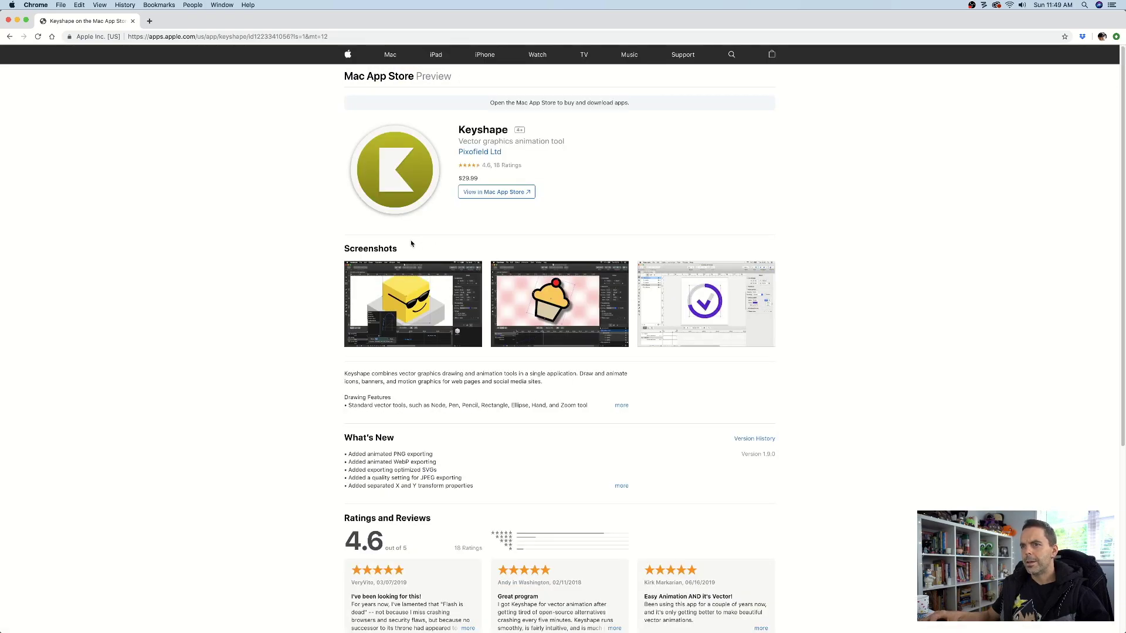
# Return to the Keyshape homepage and view its CSS and JavaScript animation examples
pyautogui.click(8, 37)
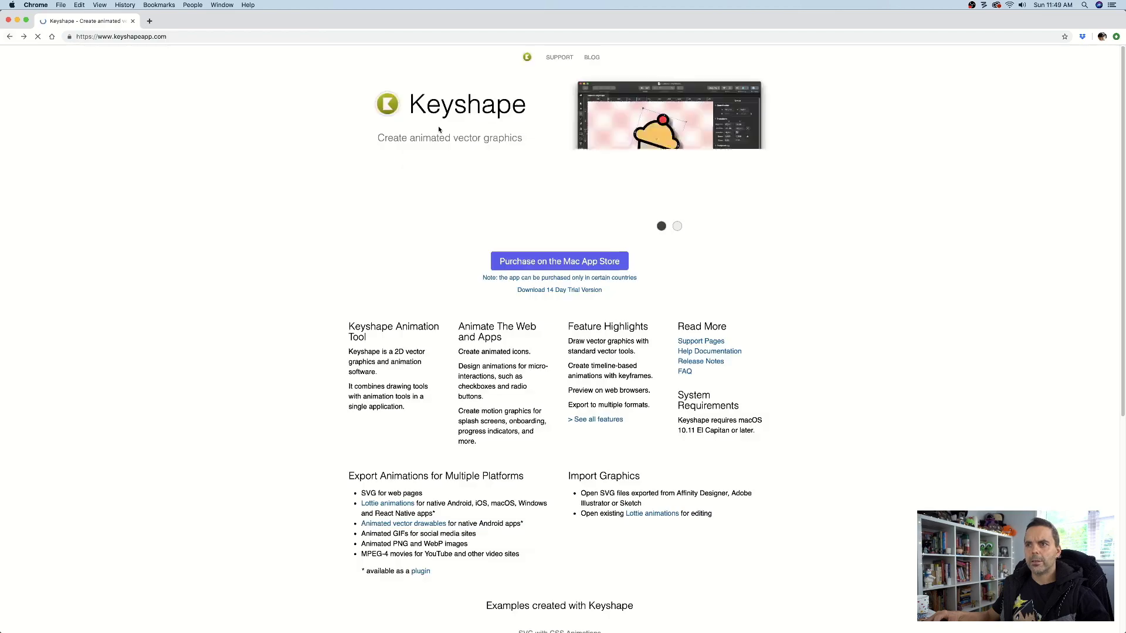
pyautogui.scroll(-6, 541, 298)
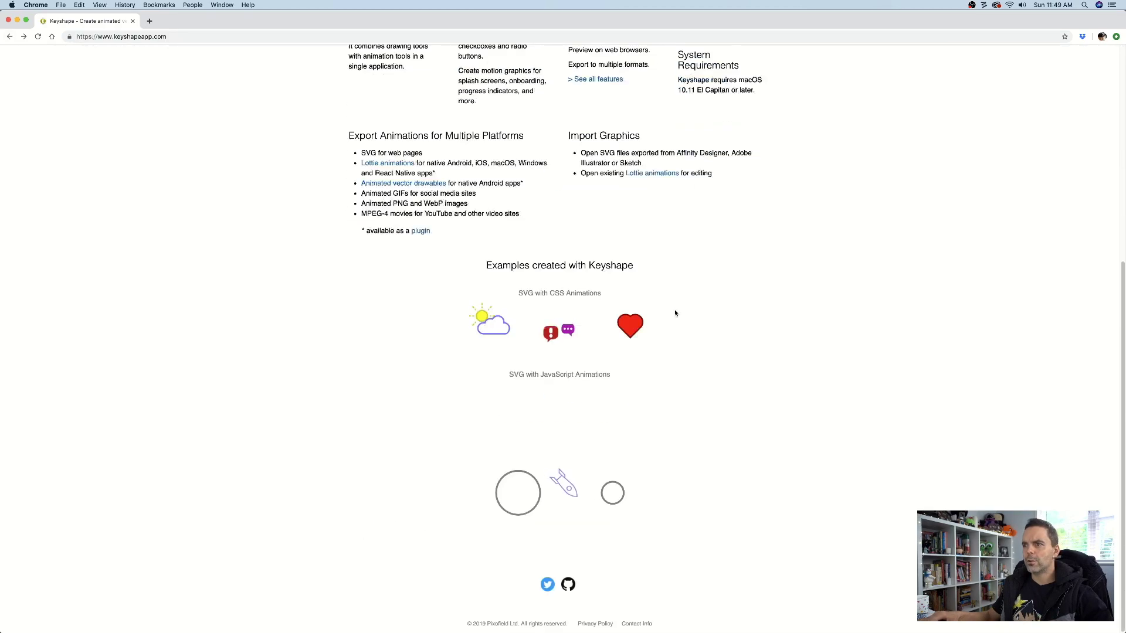
pyautogui.scroll(3, 633, 410)
pyautogui.scroll(3, 645, 438)
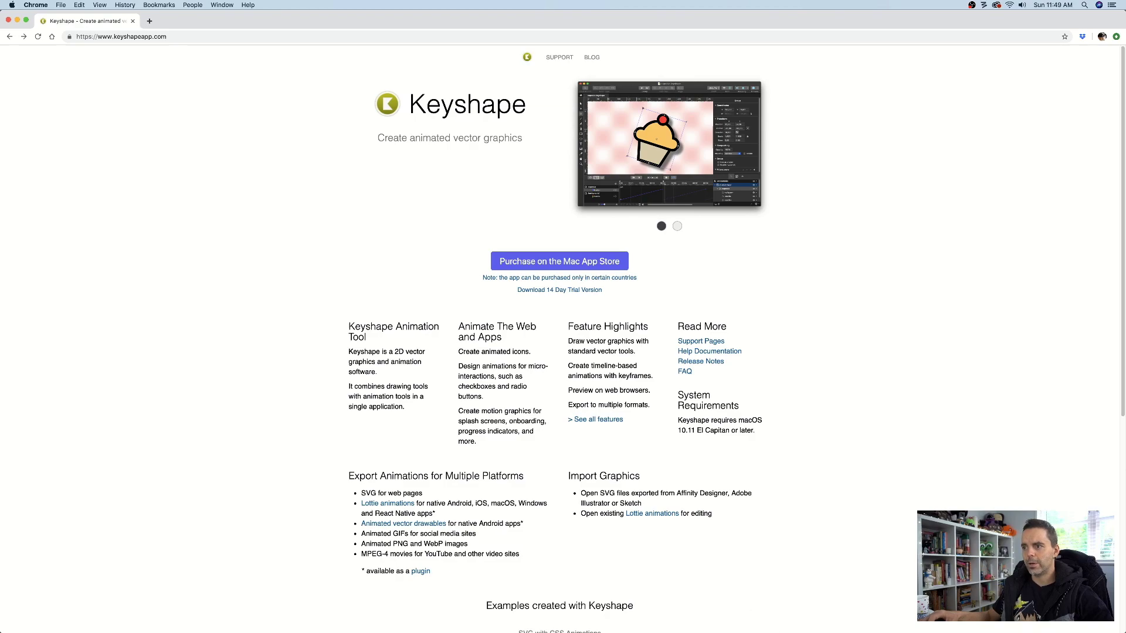
# Switch to Keyshape Trial and create a new document from the Medium (640x480) template
pyautogui.click(764, 617)
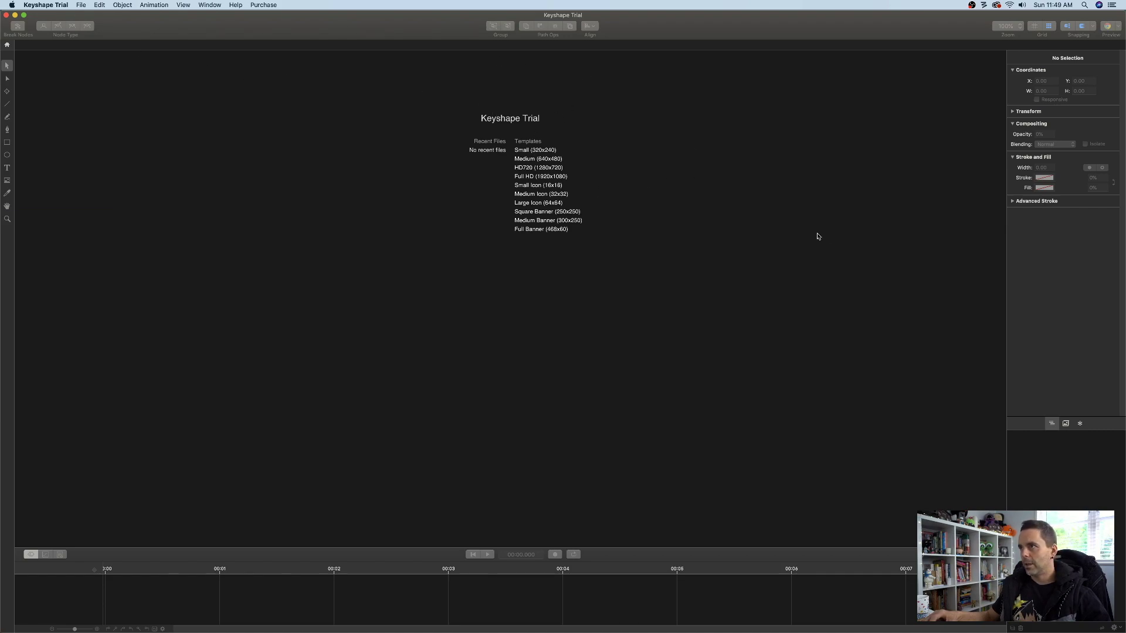
pyautogui.click(550, 162)
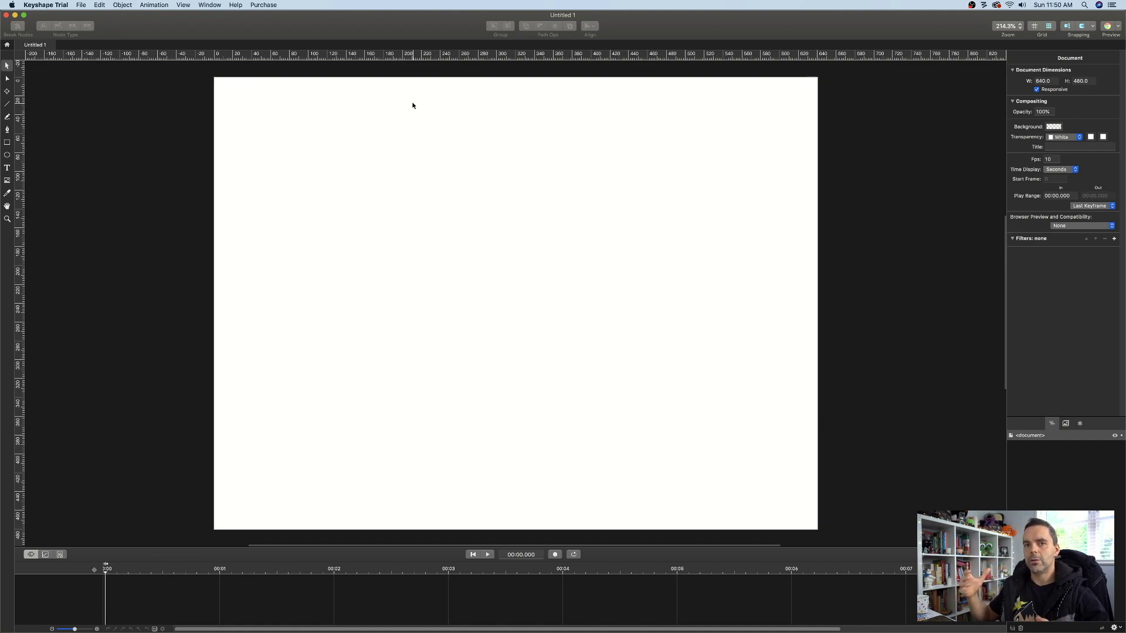
# Show the grid on the canvas and set its X and Y spacing to 16
pyautogui.click(1034, 26)
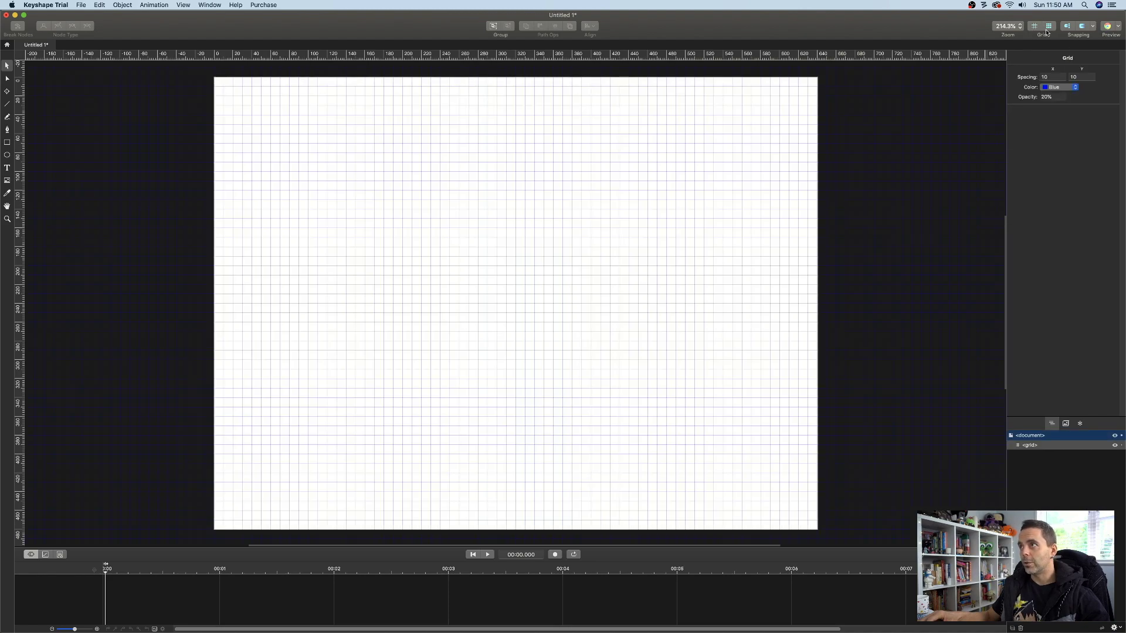
pyautogui.doubleClick(1050, 76)
pyautogui.write('16')
pyautogui.press('Tab')
pyautogui.write('16')
pyautogui.press('Return')
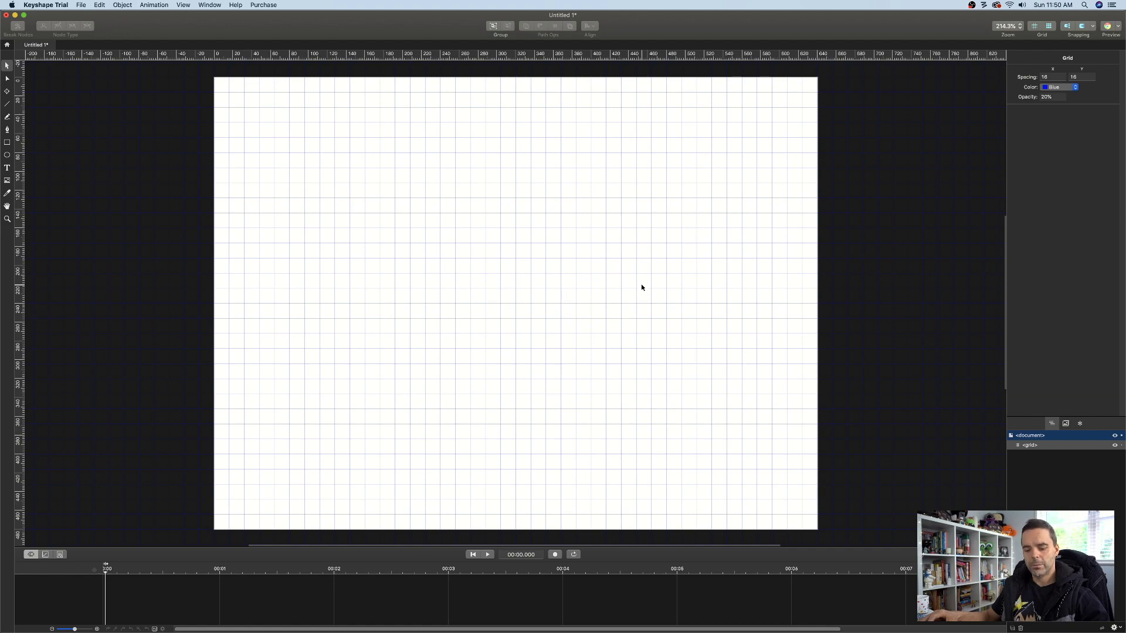
# Examine the grid lines and subdivisions at different magnifications, finishing with the whole artboard in view
pyautogui.scroll(2, 629, 304)
pyautogui.scroll(5, 606, 311)
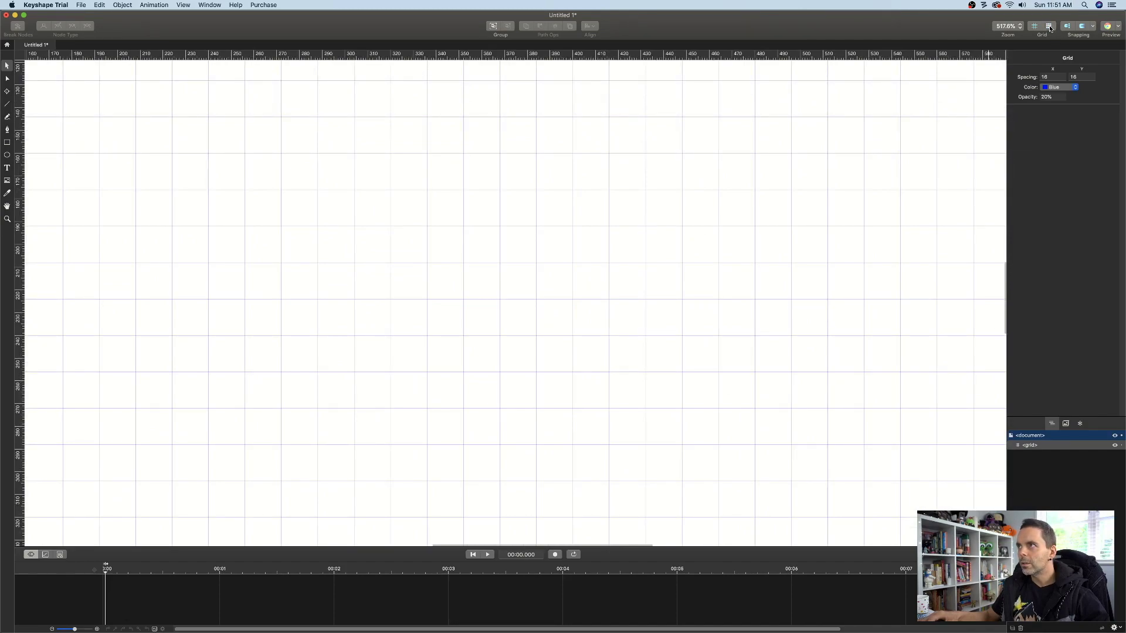
pyautogui.scroll(3, 710, 302)
pyautogui.scroll(3, 710, 302)
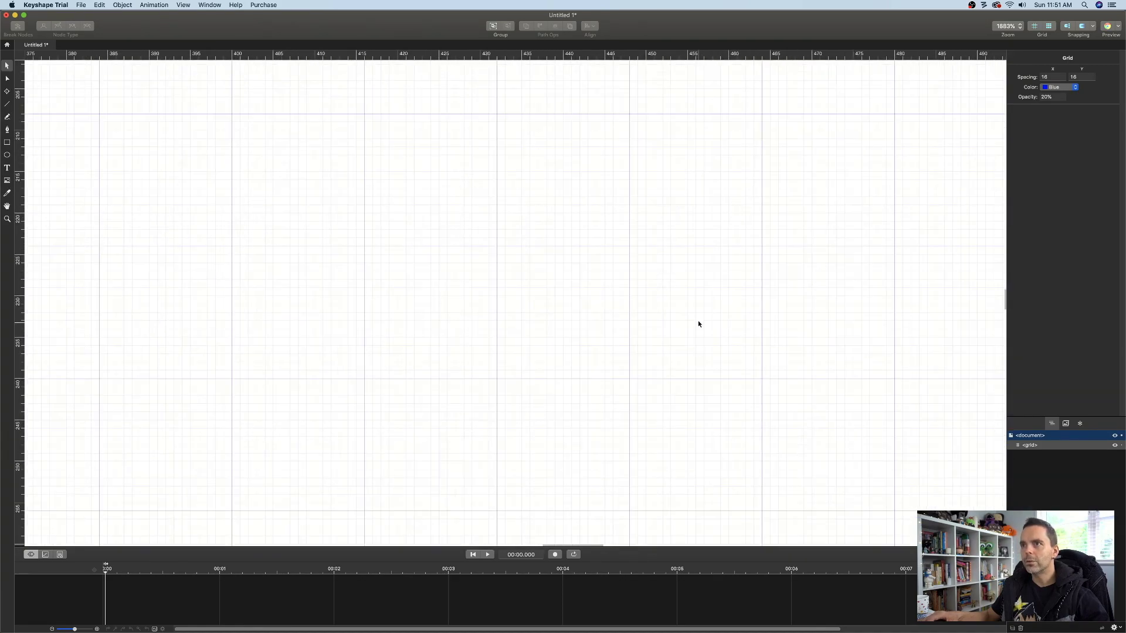
pyautogui.scroll(-8, 708, 217)
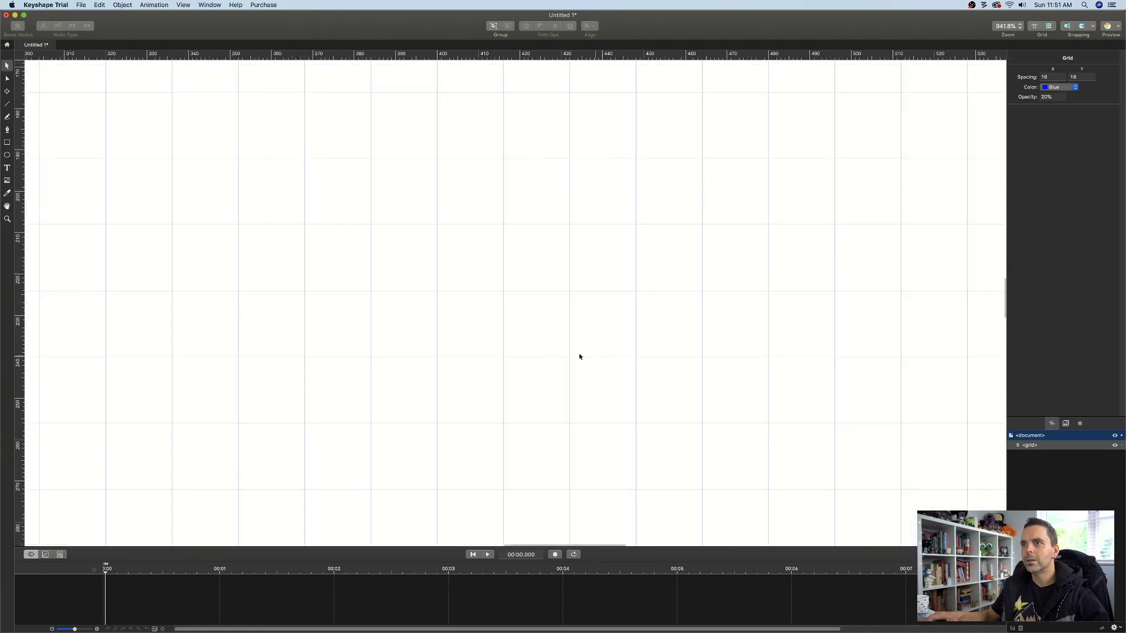
pyautogui.scroll(-3, 512, 380)
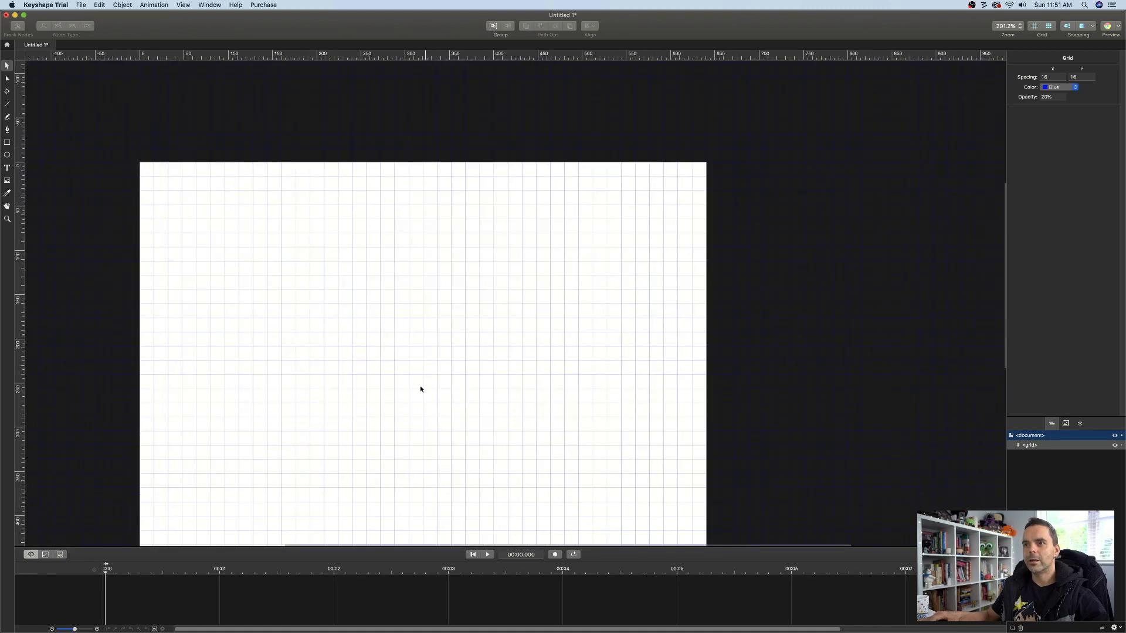
pyautogui.press('h')
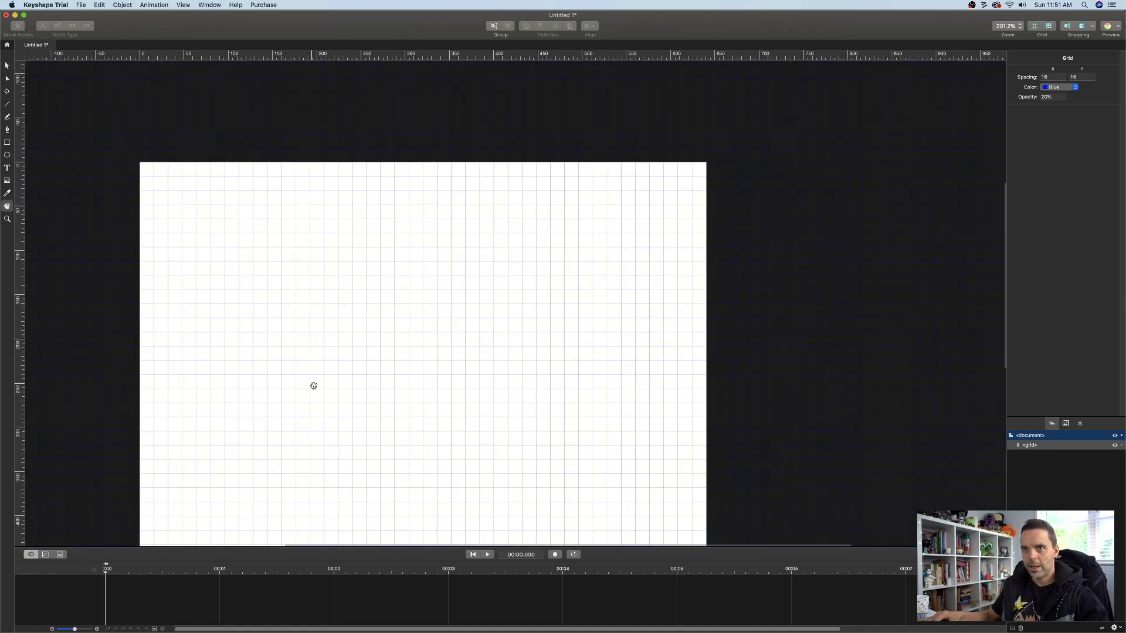
pyautogui.moveTo(311, 384); pyautogui.dragTo(424, 319)
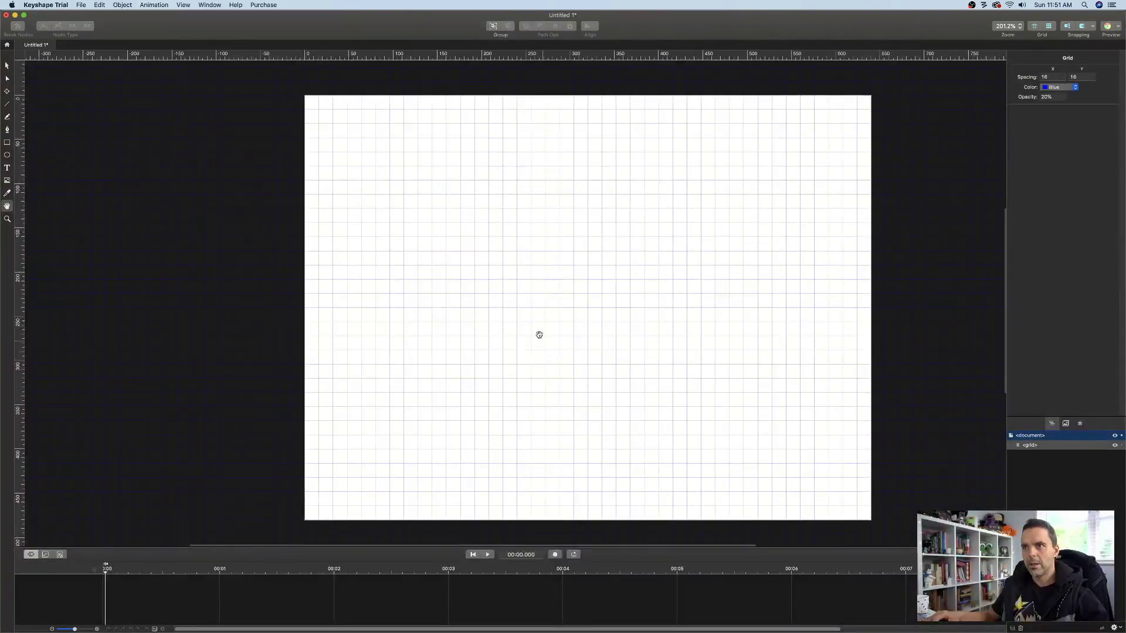
pyautogui.press('v')
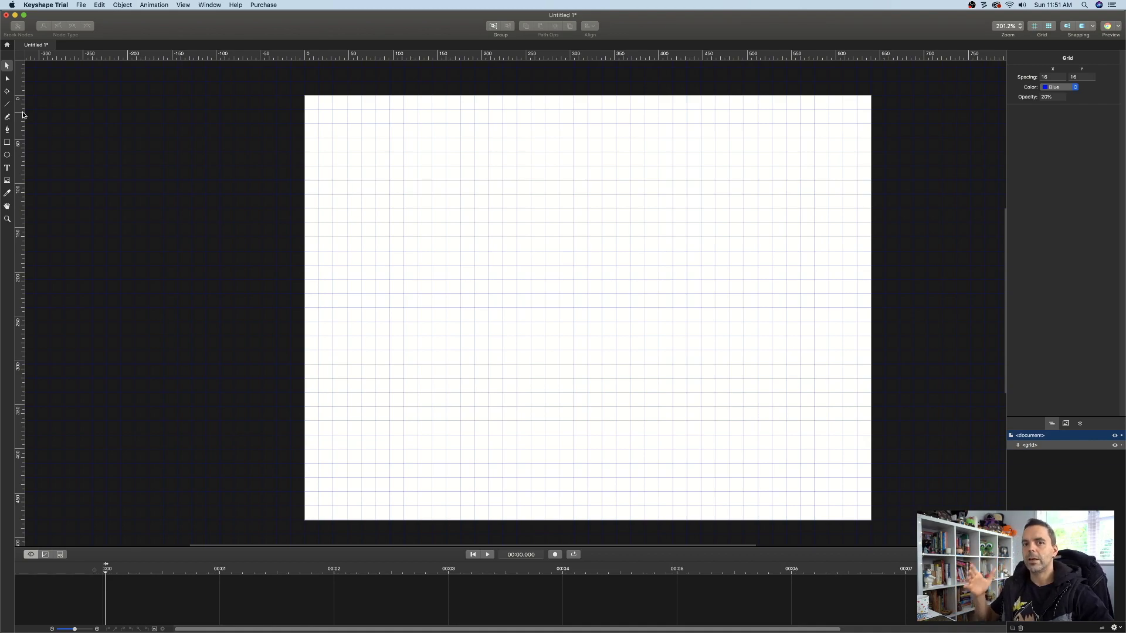
# Draw a 128 by 144 rectangle at X 224, Y 112 and round its corners with a radius of 16
pyautogui.click(8, 142)
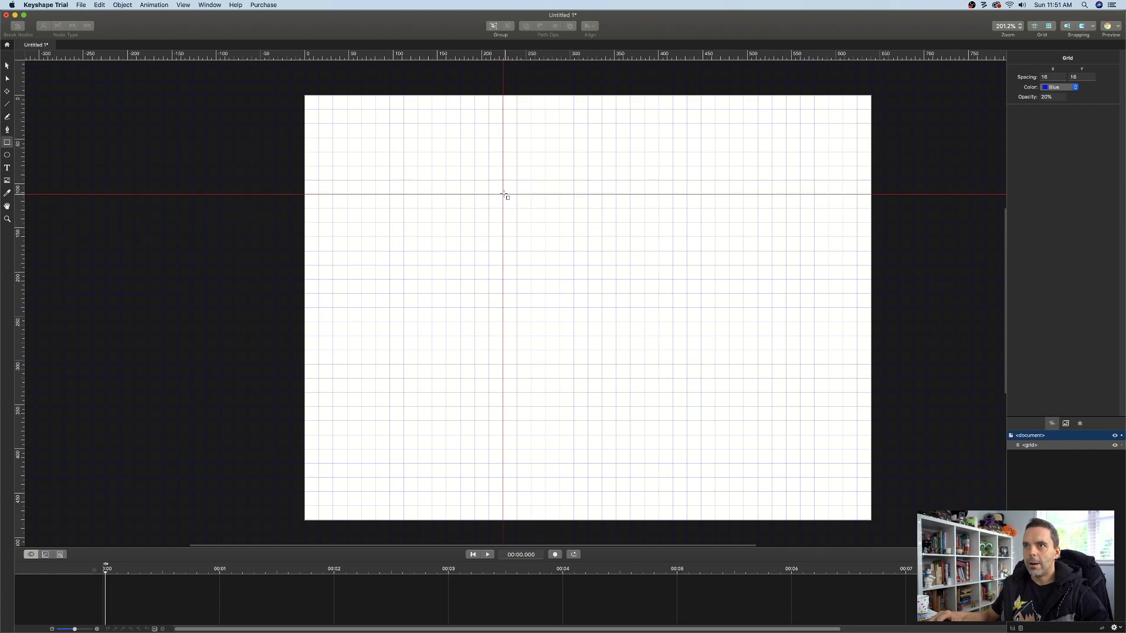
pyautogui.moveTo(503, 194); pyautogui.dragTo(615, 322)
pyautogui.click(1041, 223)
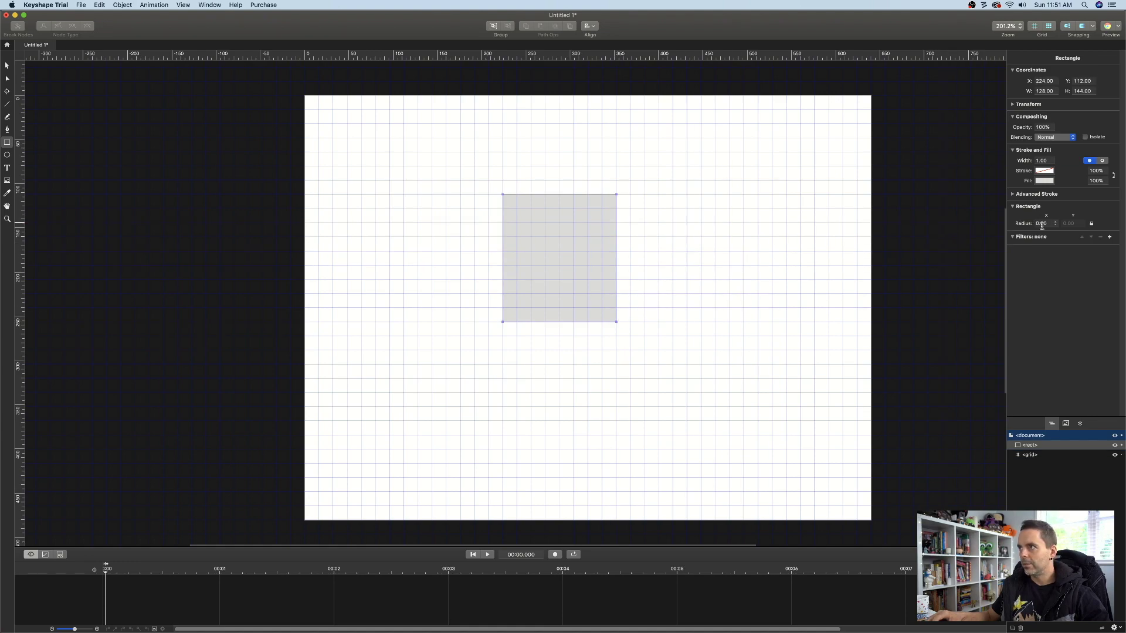
pyautogui.write('16')
pyautogui.press('Return')
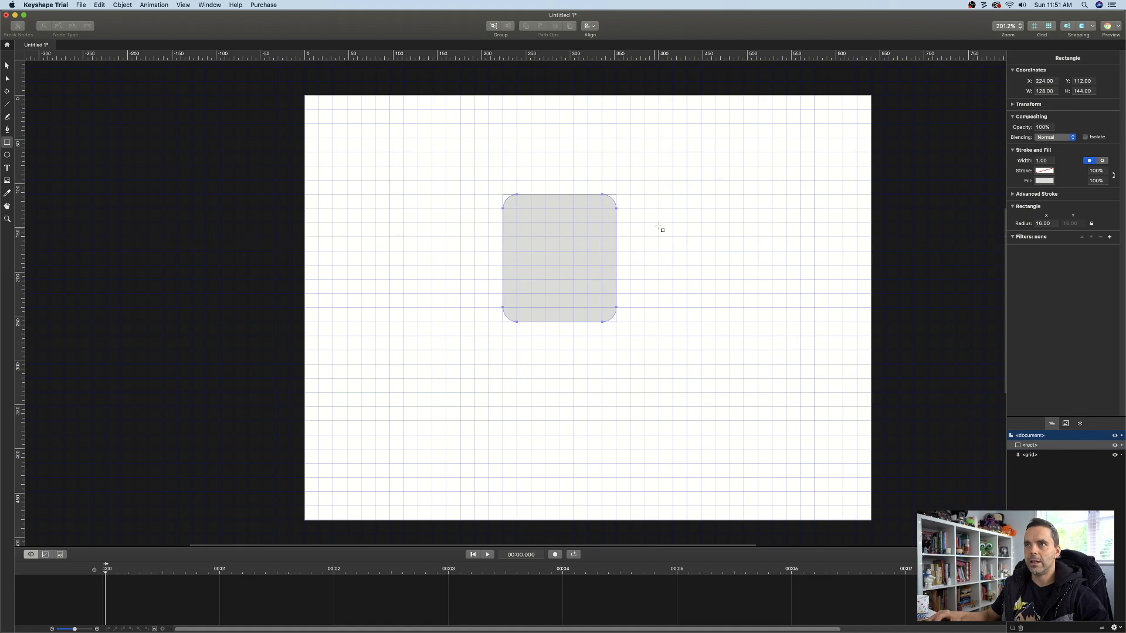
# Set the rectangle's corner radius to 32 and leave the shape deselected
pyautogui.press('v')
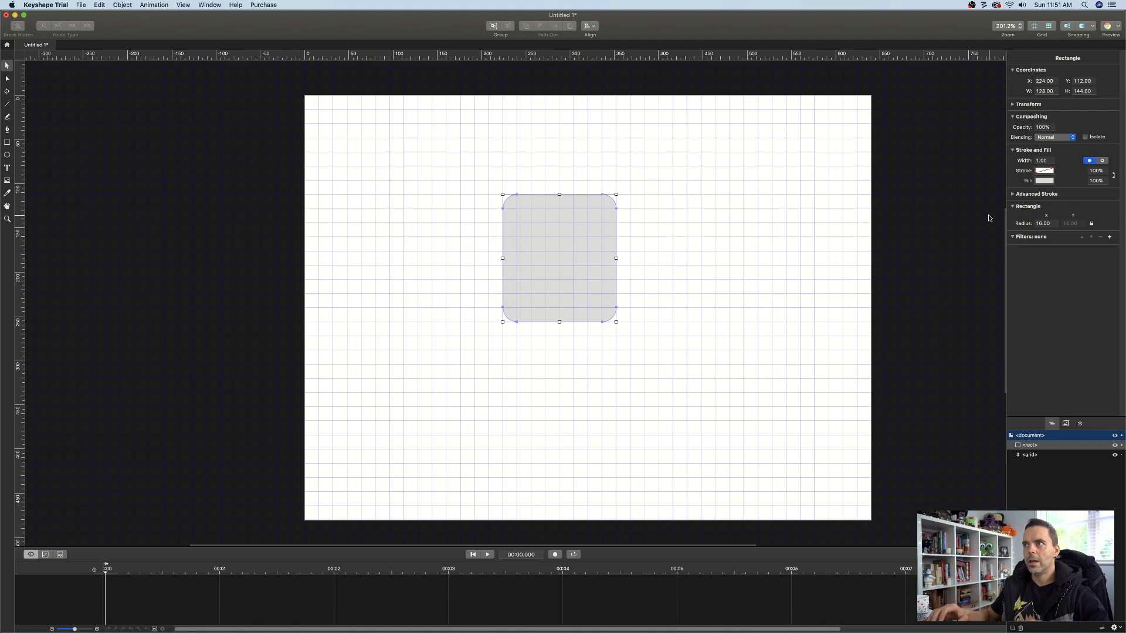
pyautogui.click(1051, 225)
pyautogui.write('32')
pyautogui.press('Return')
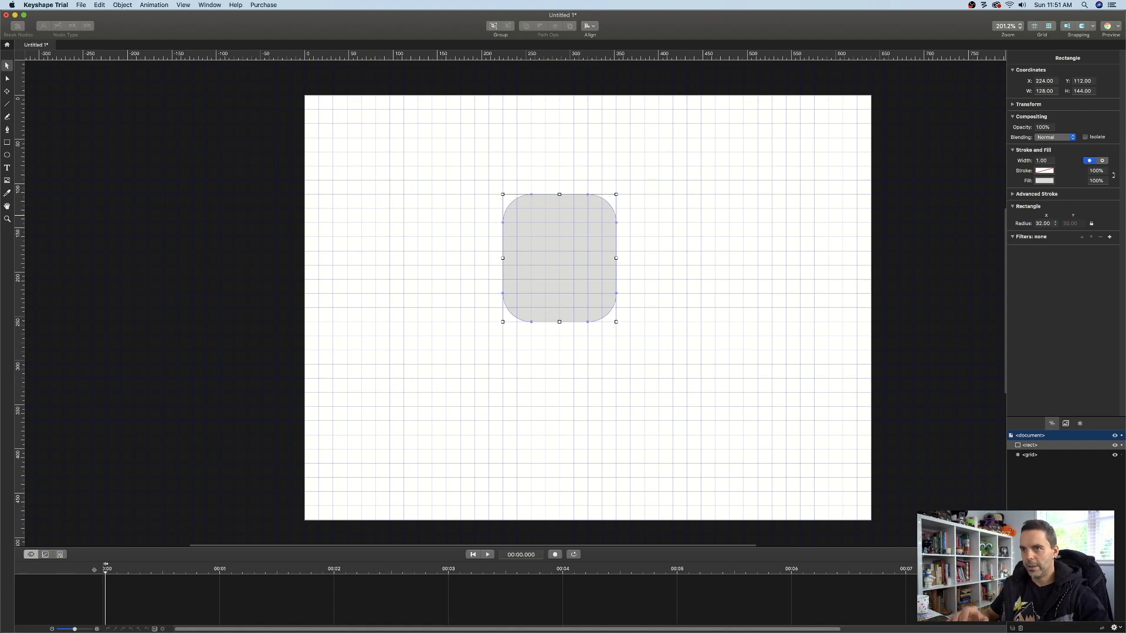
pyautogui.click(483, 210)
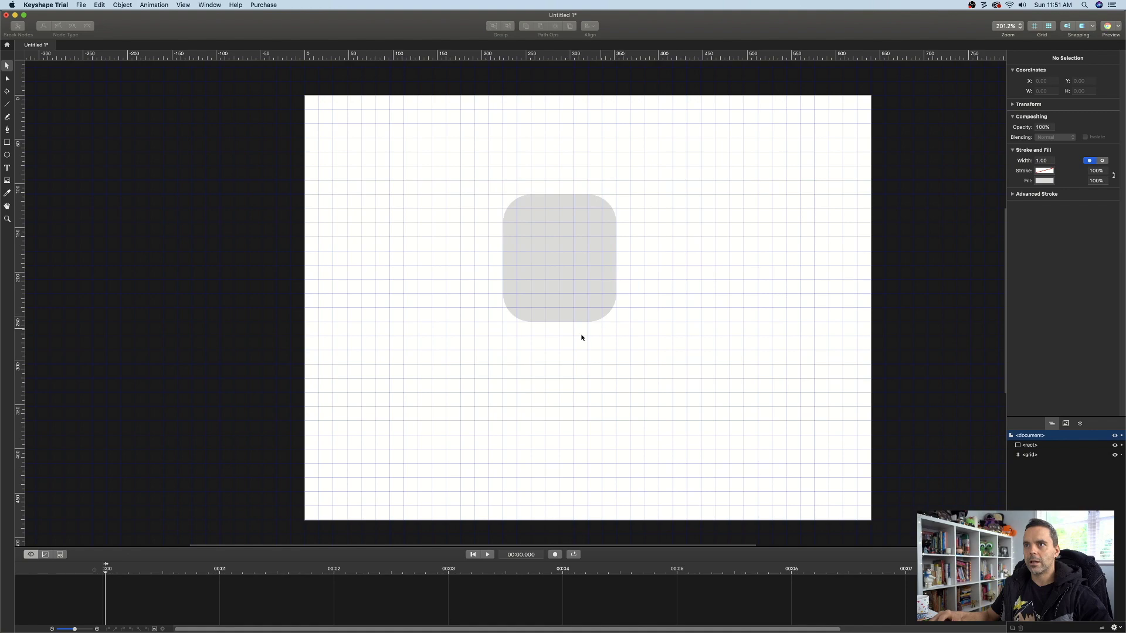
pyautogui.click(596, 270)
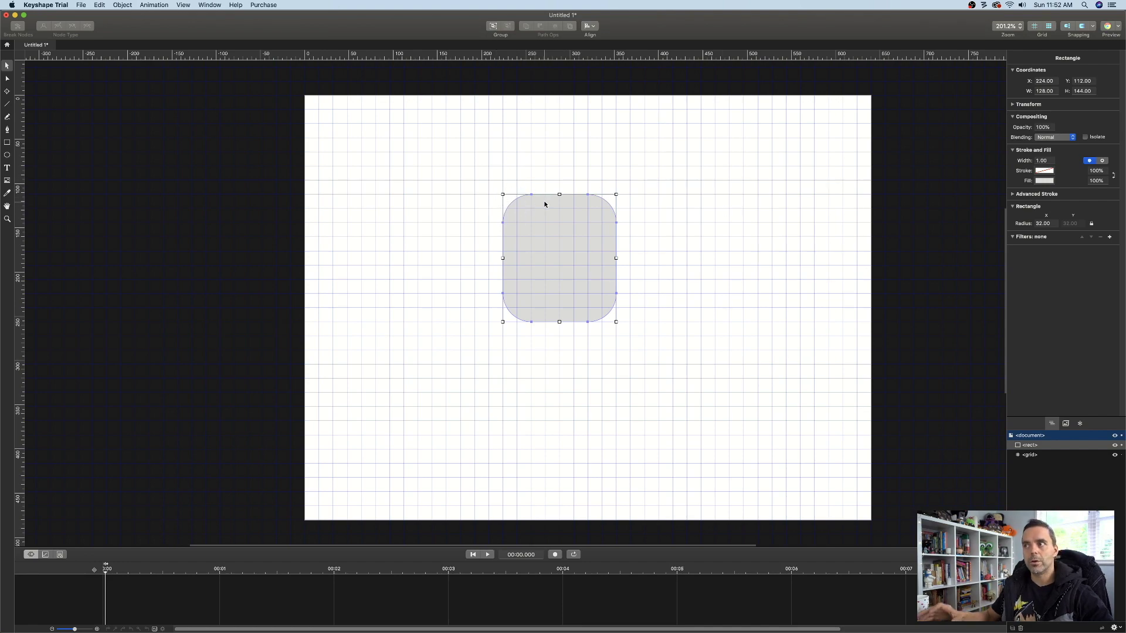
pyautogui.click(817, 306)
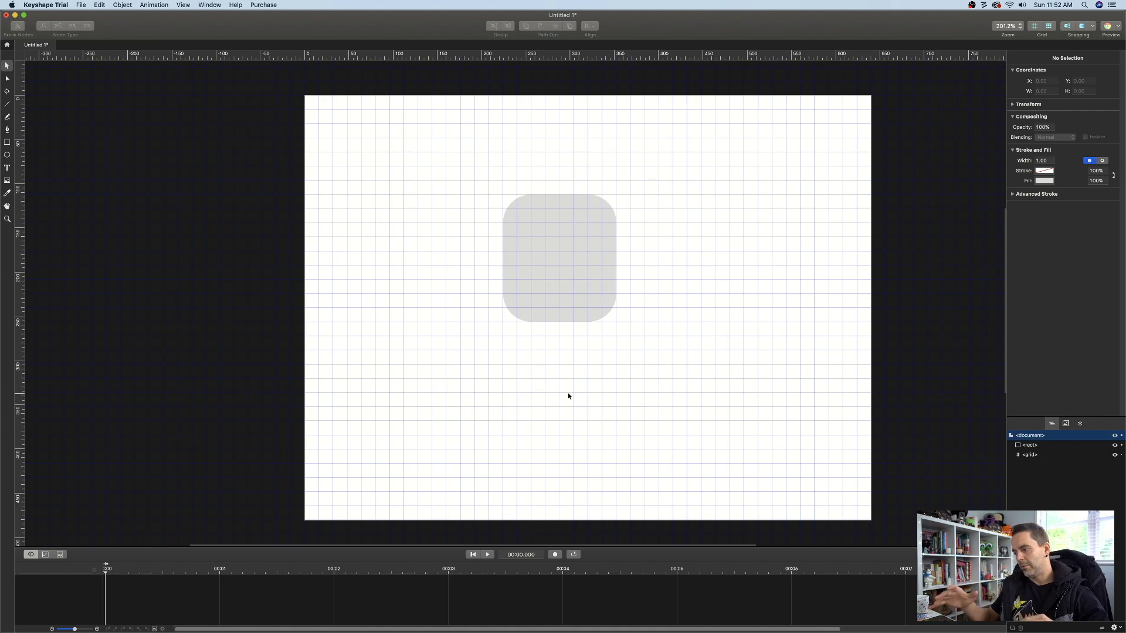
# Draw a 32 by 32 circle beside the rounded rectangle at X 144, Y 144 and fill it white
pyautogui.press('e')
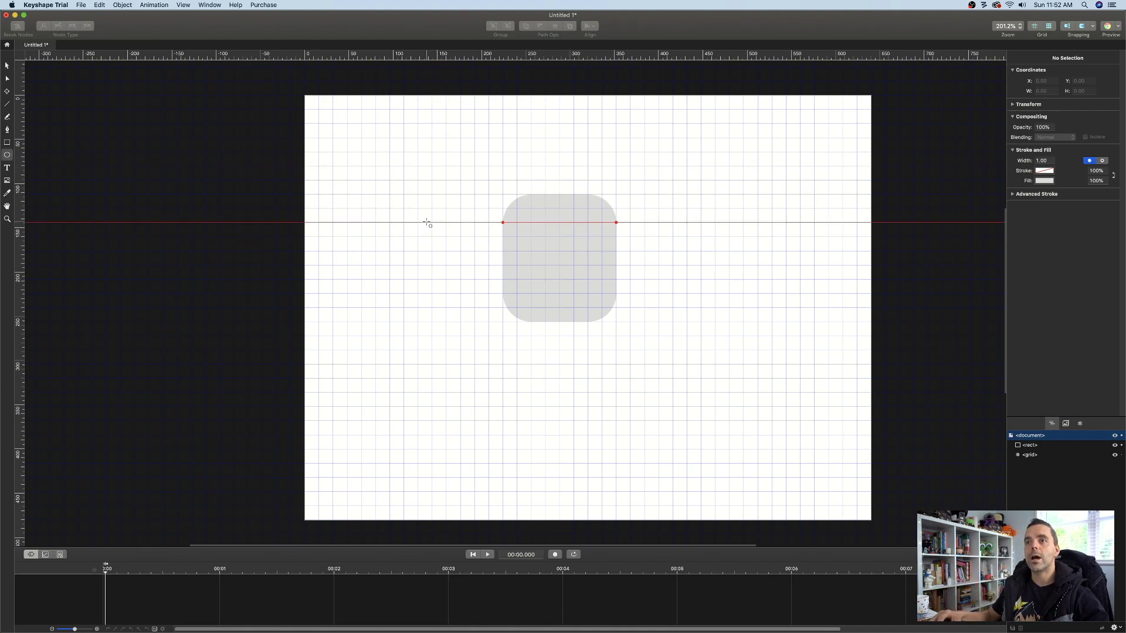
pyautogui.moveTo(432, 223); pyautogui.dragTo(455, 240)
pyautogui.press('v')
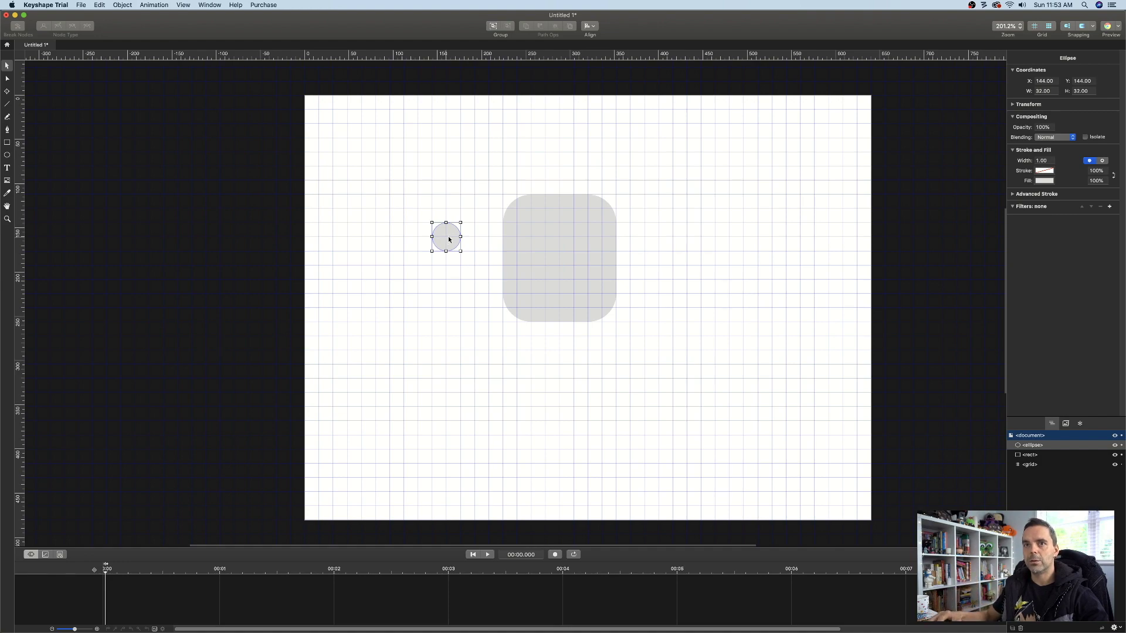
pyautogui.click(1040, 182)
pyautogui.moveTo(1000, 217); pyautogui.dragTo(978, 193)
# Move the white circle onto the rounded rectangle as the left eye, and place a duplicate at X 304, Y 160 as the right eye
pyautogui.moveTo(445, 237); pyautogui.dragTo(531, 255)
pyautogui.press('super+d')
pyautogui.moveTo(525, 252); pyautogui.dragTo(582, 252)
pyautogui.press('Escape')
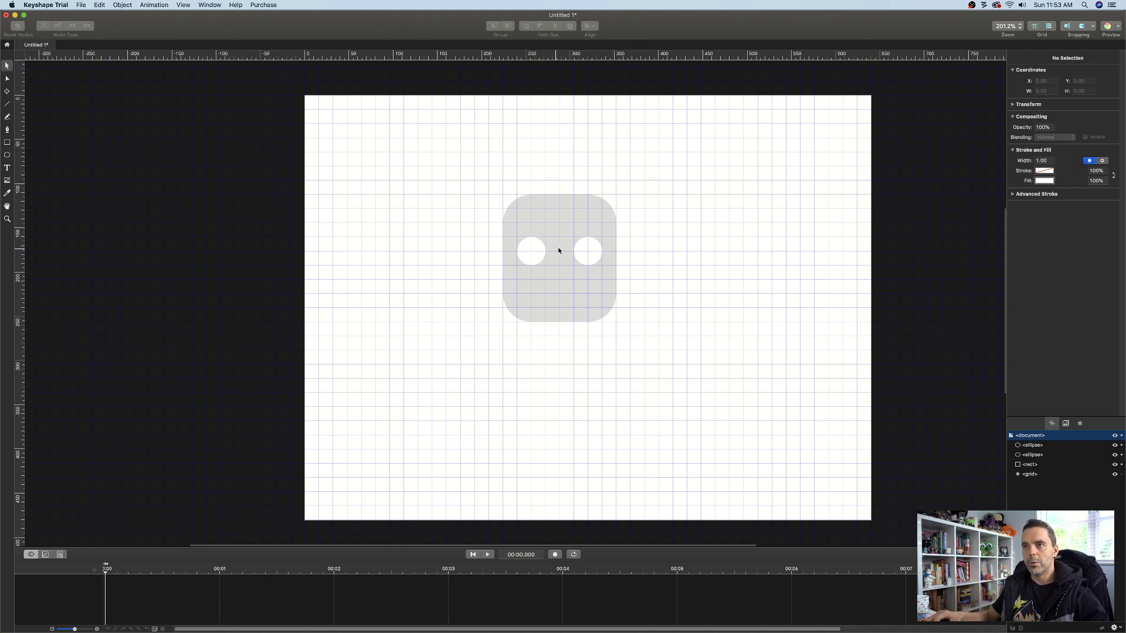
pyautogui.click(586, 249)
pyautogui.click(536, 249)
pyautogui.click(658, 255)
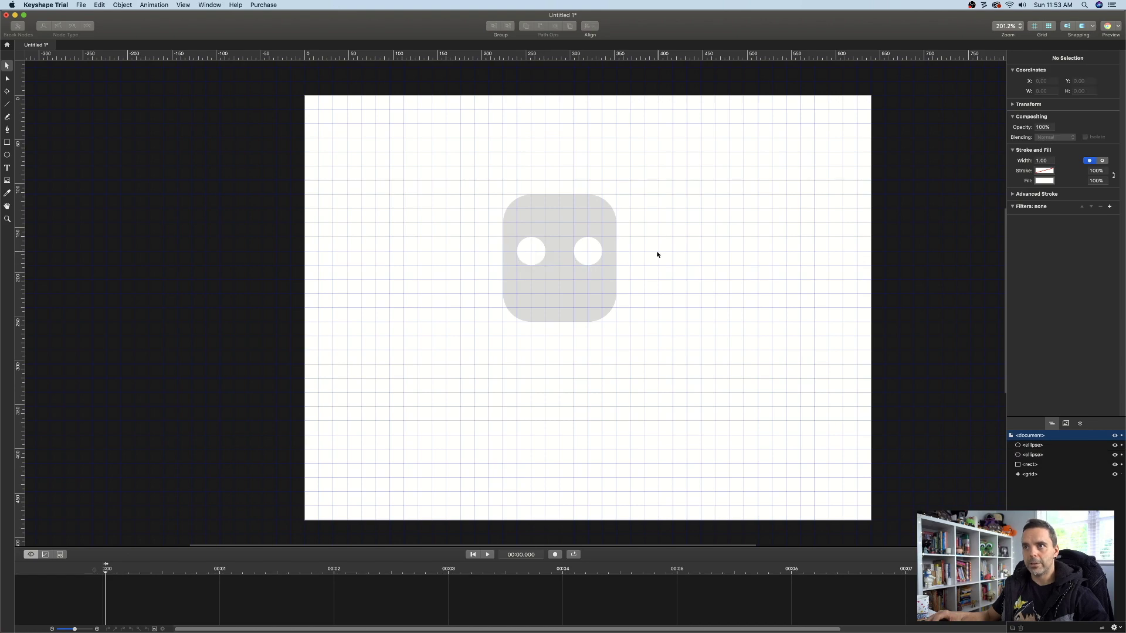
pyautogui.click(541, 253)
pyautogui.click(587, 252)
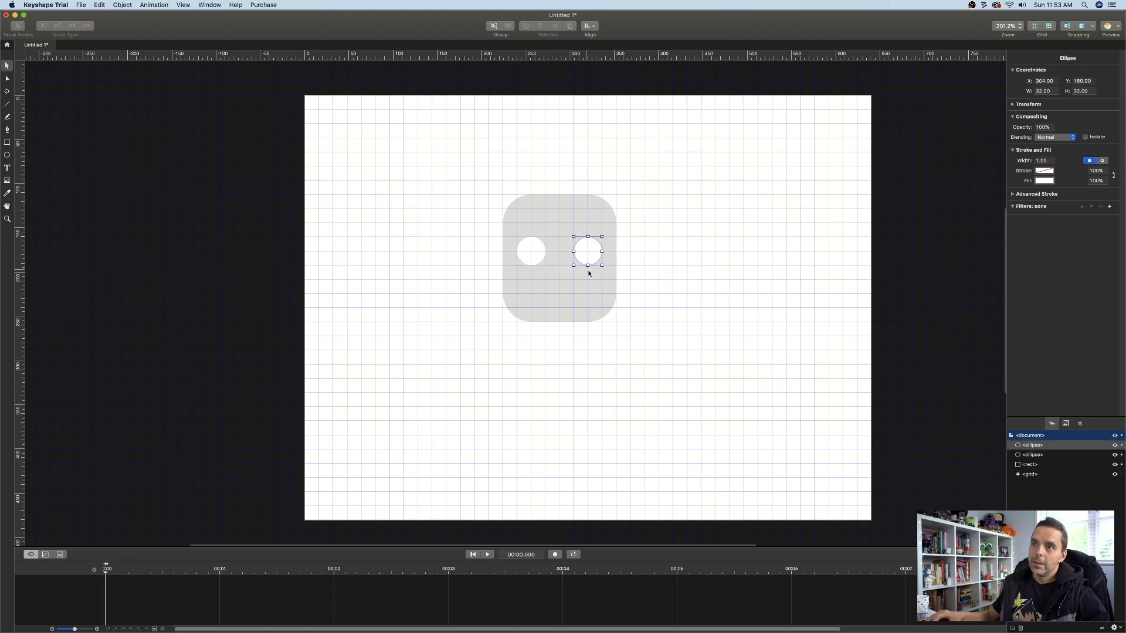
# Shorten the rounded rectangle from its bottom edge to a height of 96
pyautogui.click(564, 299)
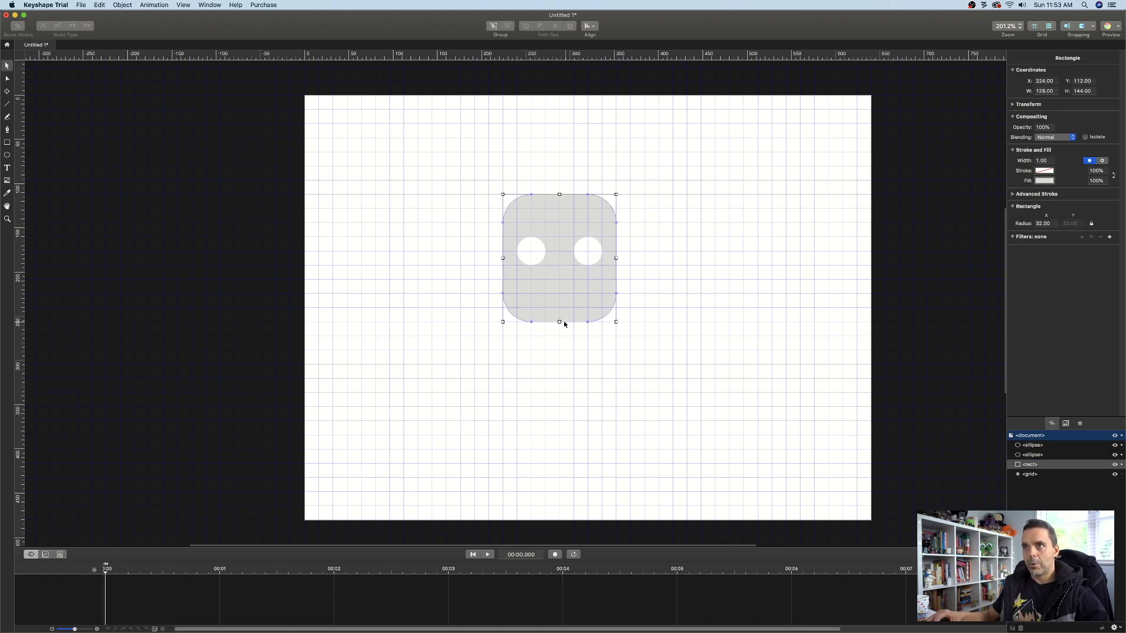
pyautogui.moveTo(559, 322); pyautogui.dragTo(560, 279)
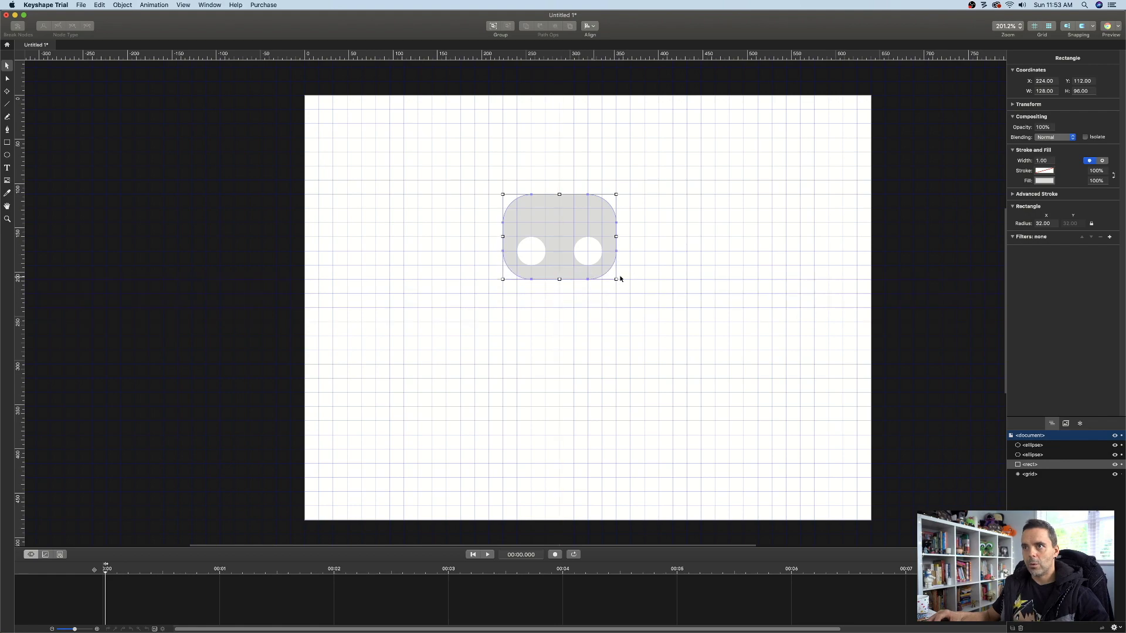
pyautogui.click(616, 279)
# Make the left pupil from a duplicate of the left eye circle, shrunk about its centre to 22 by 22 and filled black
pyautogui.click(538, 258)
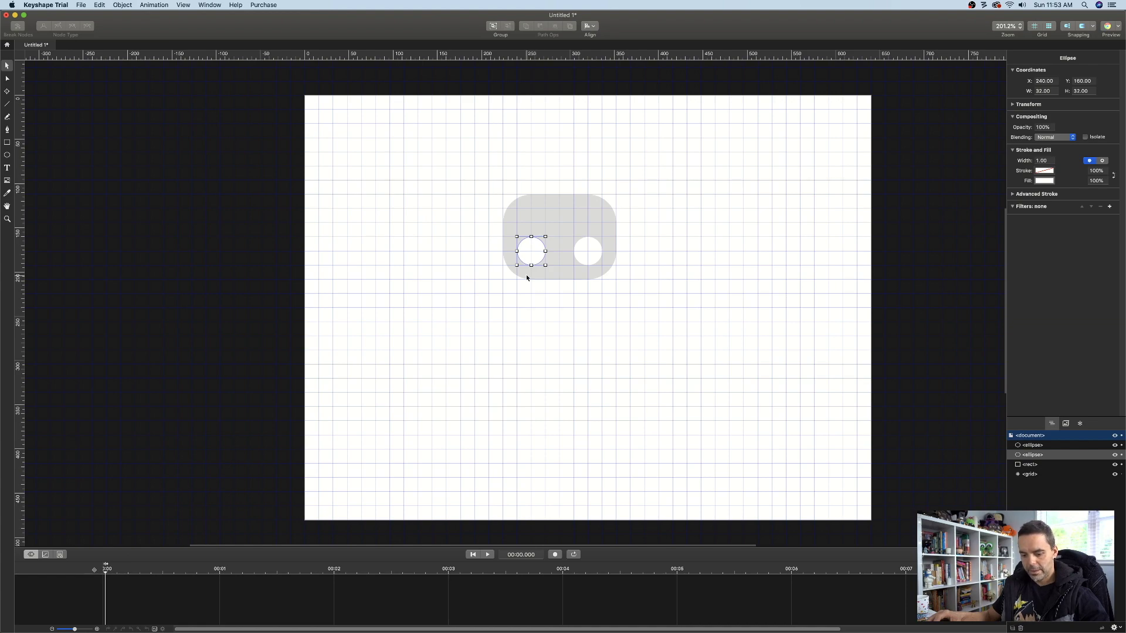
pyautogui.press('super+d')
pyautogui.moveTo(545, 242); pyautogui.dragTo(540, 246)
pyautogui.click(531, 254)
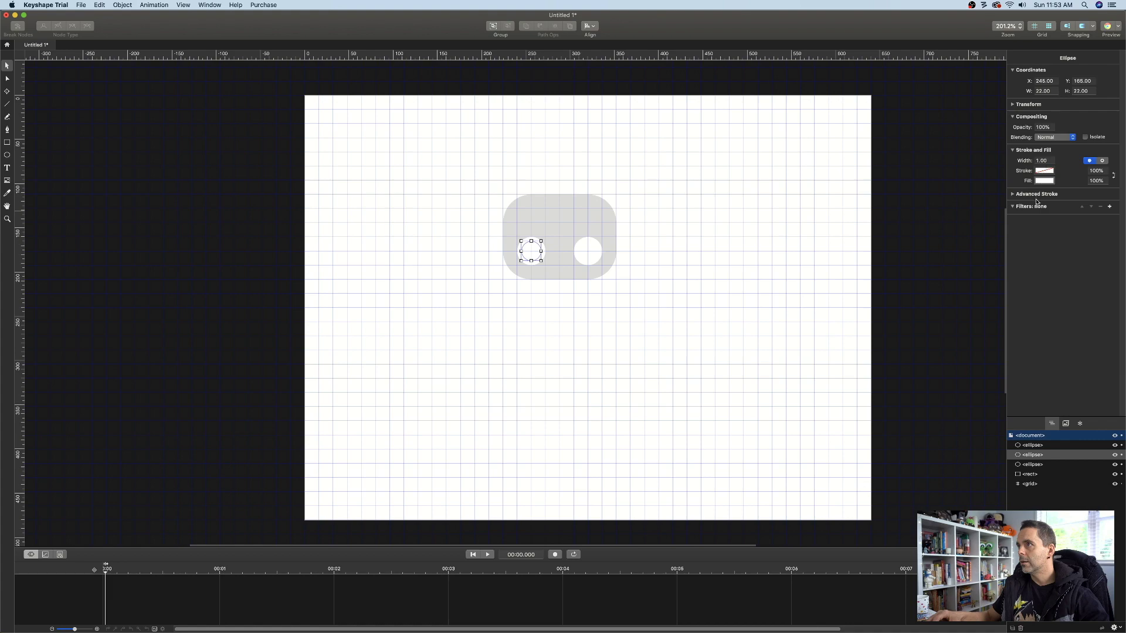
pyautogui.click(1047, 183)
pyautogui.click(995, 262)
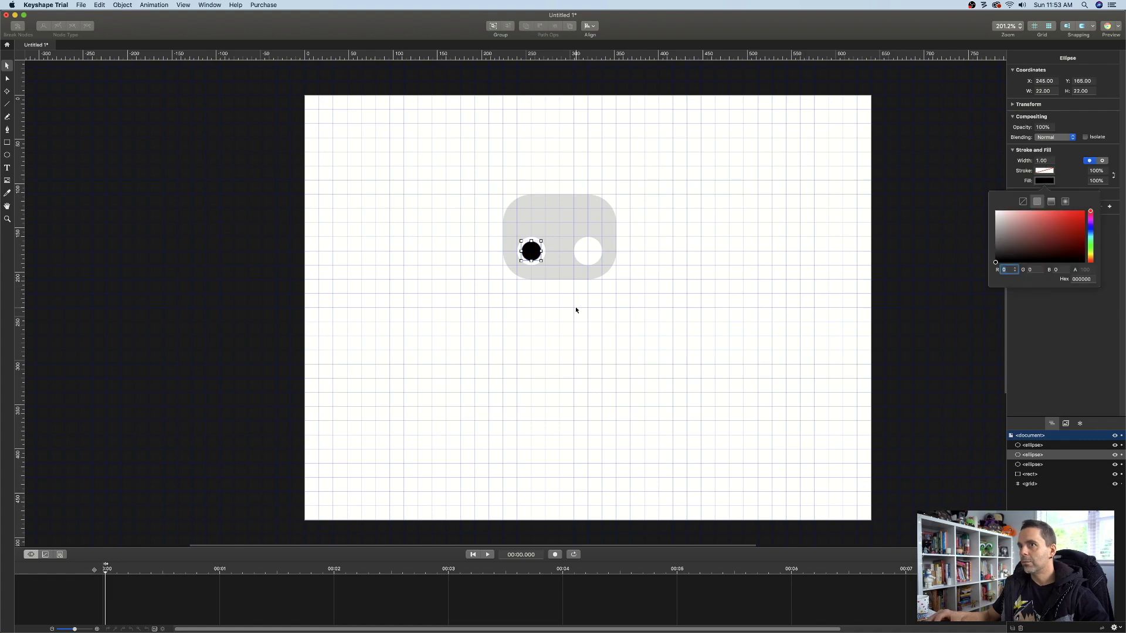
# Duplicate the black pupil onto the right eye at X 309, Y 165 and bring the copy to the front
pyautogui.press('super+d')
pyautogui.moveTo(533, 254); pyautogui.dragTo(591, 254)
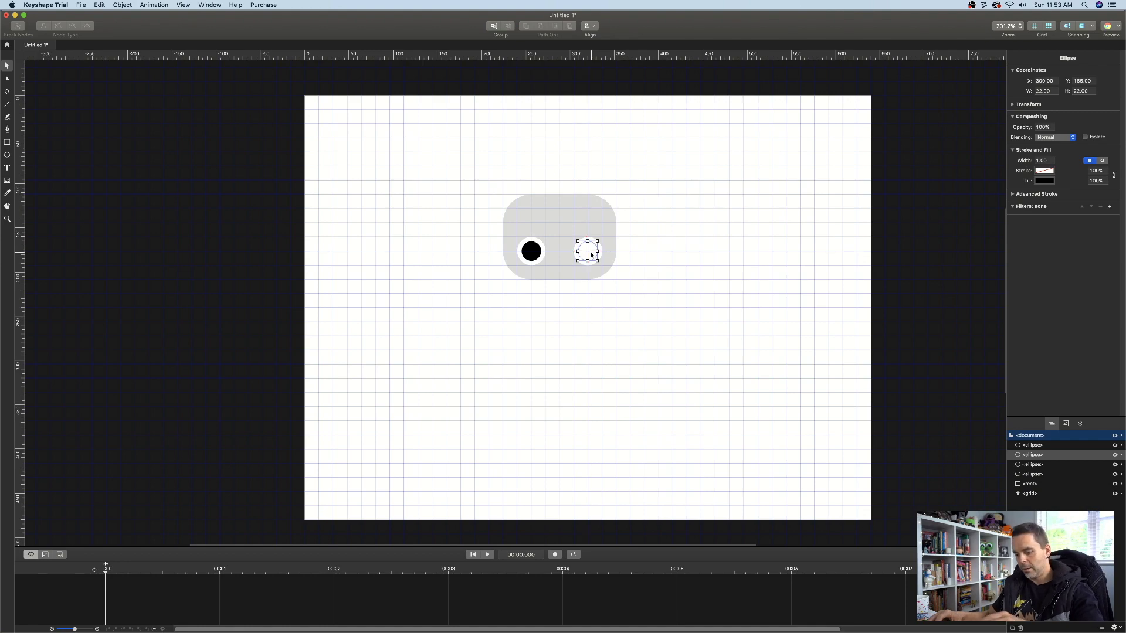
pyautogui.press('super+bracketright')
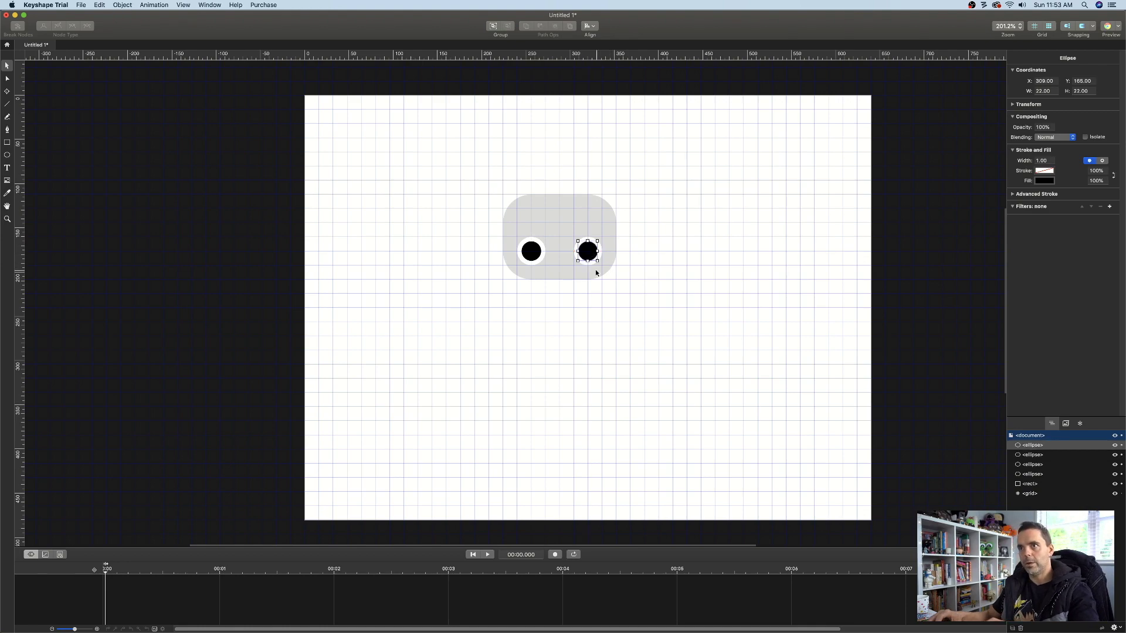
pyautogui.click(531, 251)
pyautogui.click(620, 260)
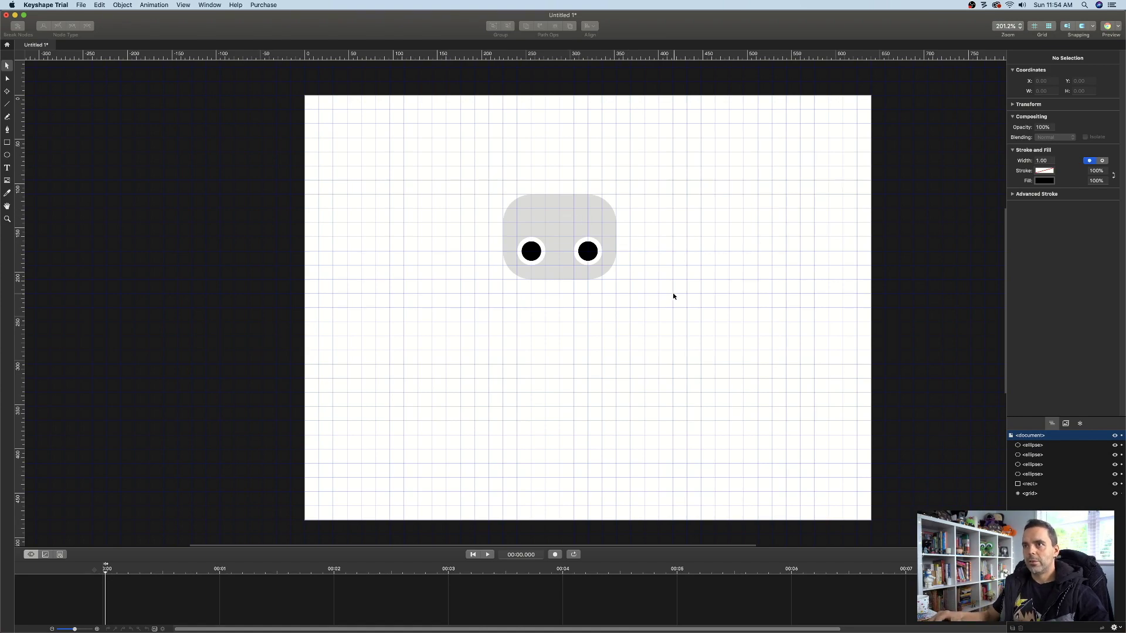
# Group the rounded rectangle with all four eye circles and check the group's members in the object list
pyautogui.moveTo(682, 324); pyautogui.dragTo(495, 187)
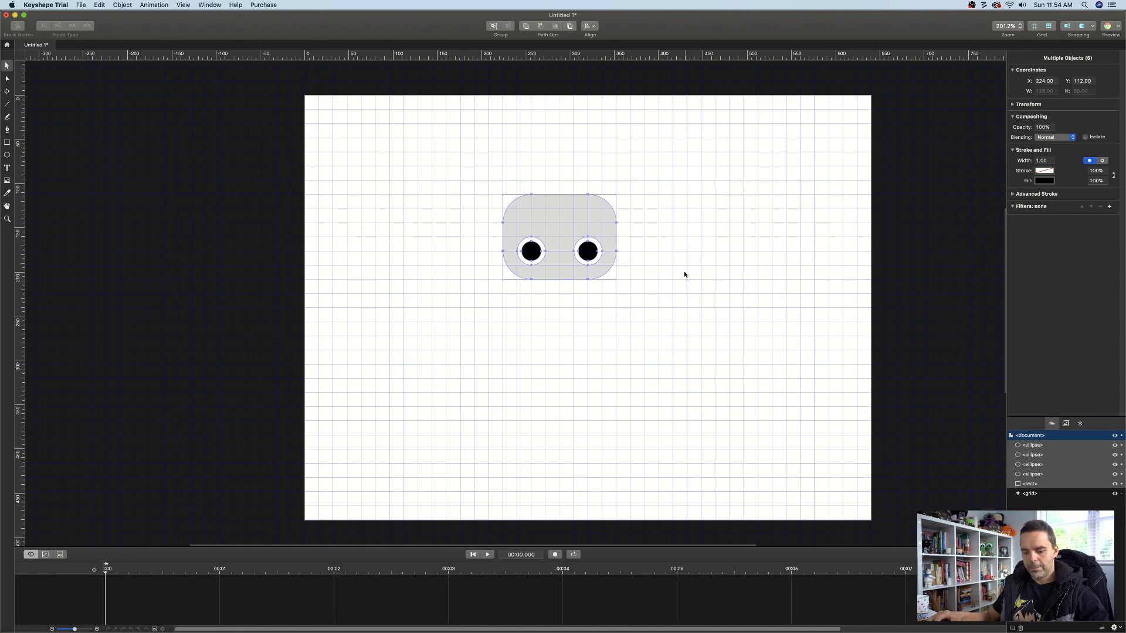
pyautogui.press('super+g')
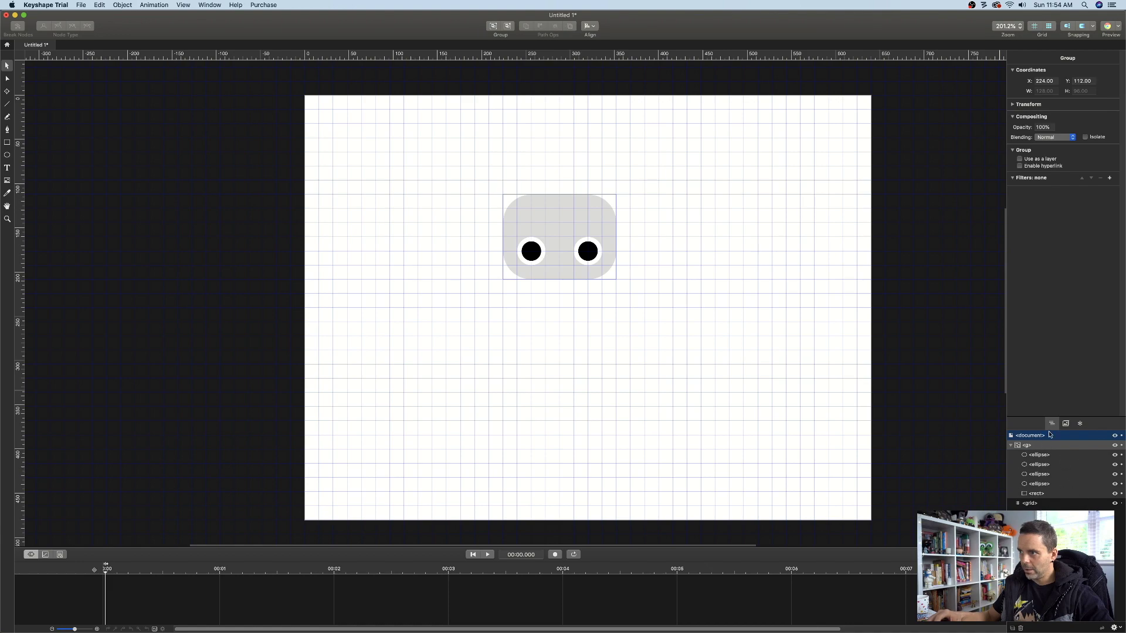
pyautogui.click(1039, 455)
pyautogui.click(1040, 465)
pyautogui.click(1041, 474)
pyautogui.click(1031, 446)
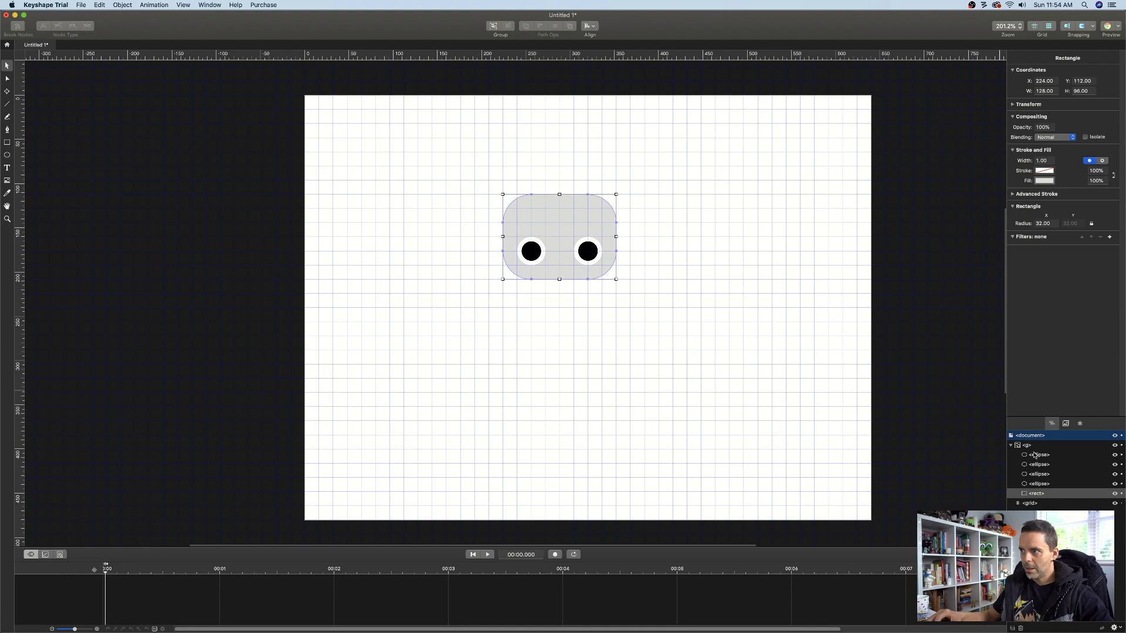
# Move the face group to X 240, Y 176 and place its transform origin at the middle of its bottom edge
pyautogui.moveTo(543, 202); pyautogui.dragTo(566, 291)
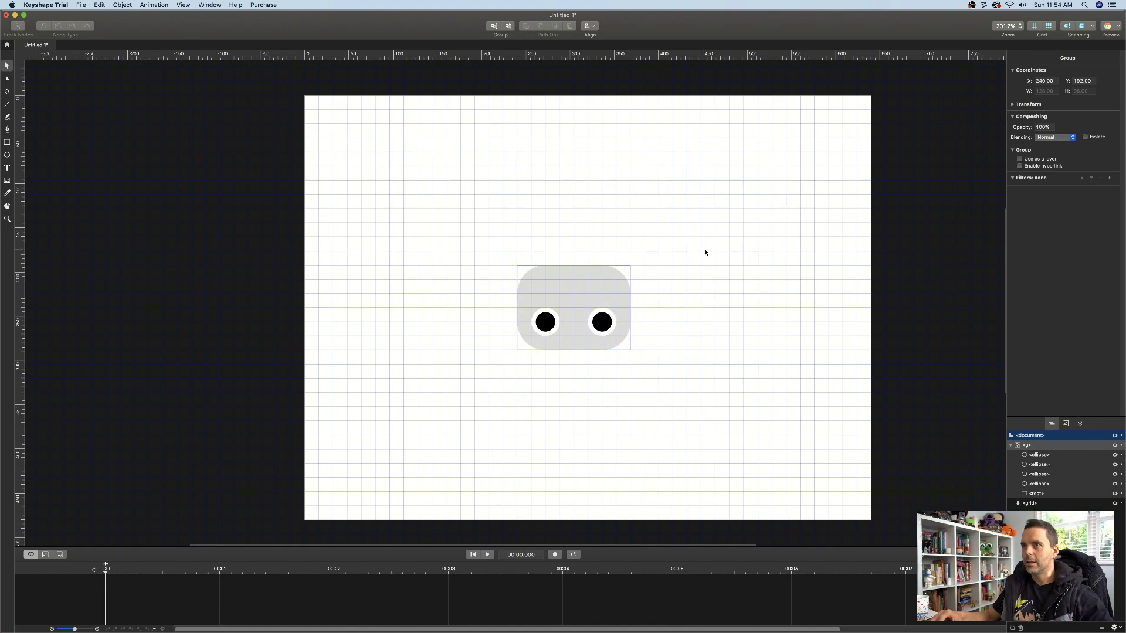
pyautogui.press('q')
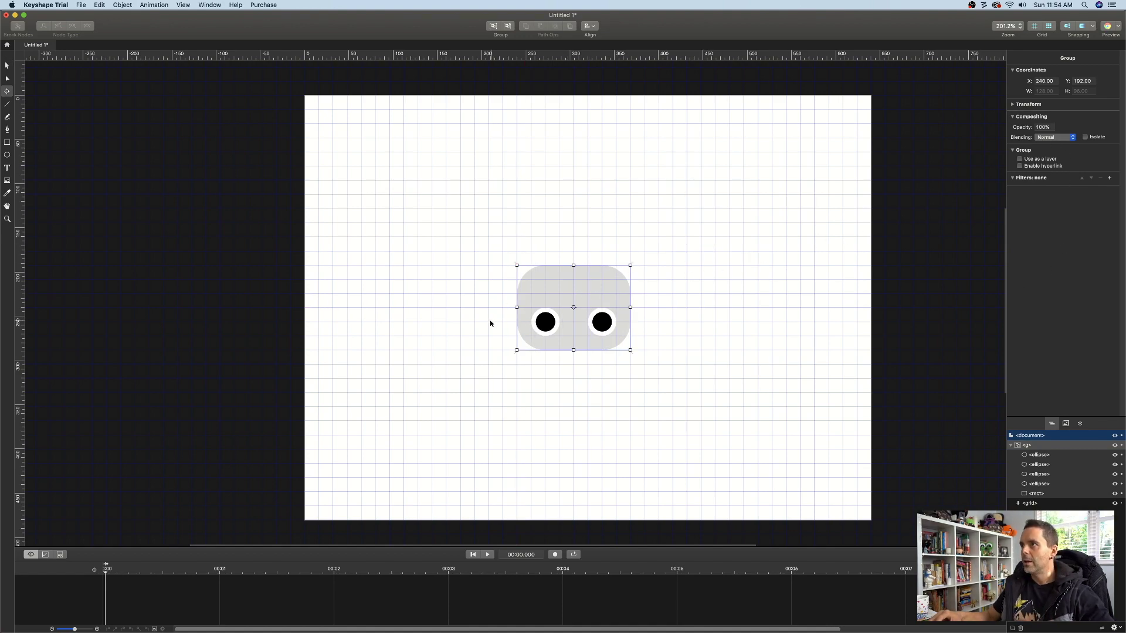
pyautogui.moveTo(574, 307)
pyautogui.mouseDown()
pyautogui.moveTo(574, 350)
pyautogui.moveTo(575, 295)
pyautogui.mouseUp()
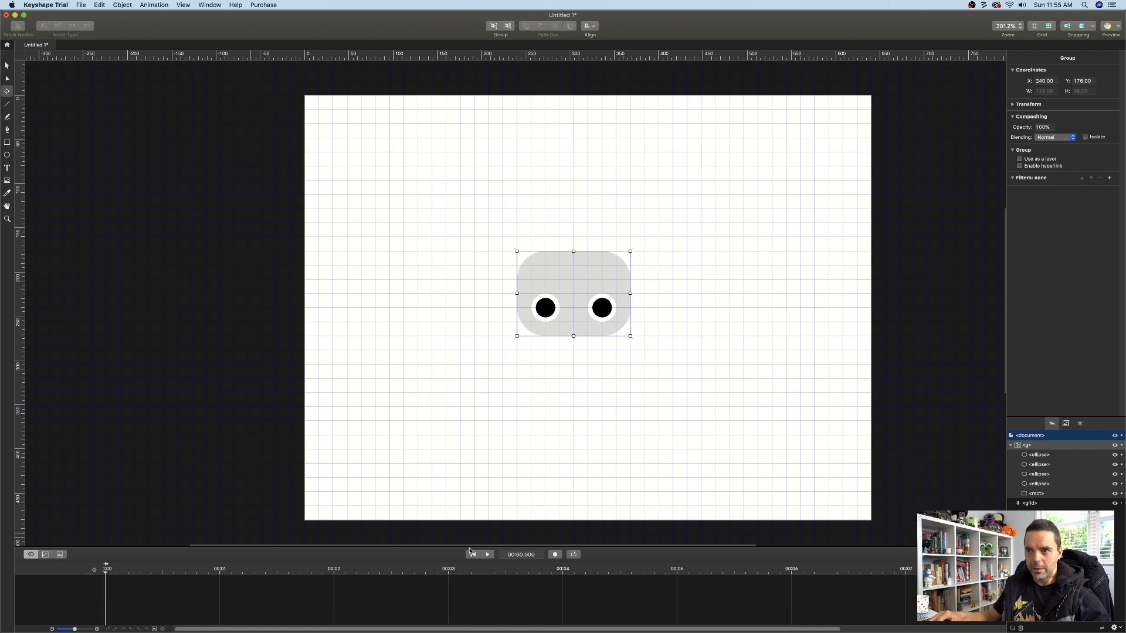
# Turn on auto-keyframing and, at 1 second, squash the face group to about 161 wide by 75 high
pyautogui.click(555, 554)
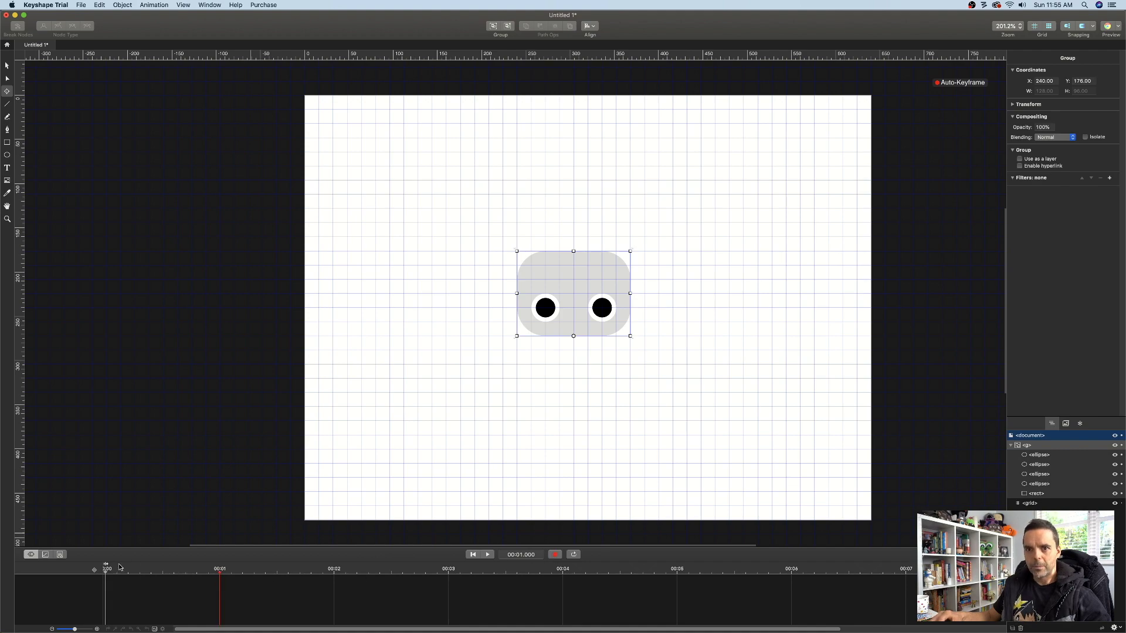
pyautogui.moveTo(106, 572); pyautogui.dragTo(219, 572)
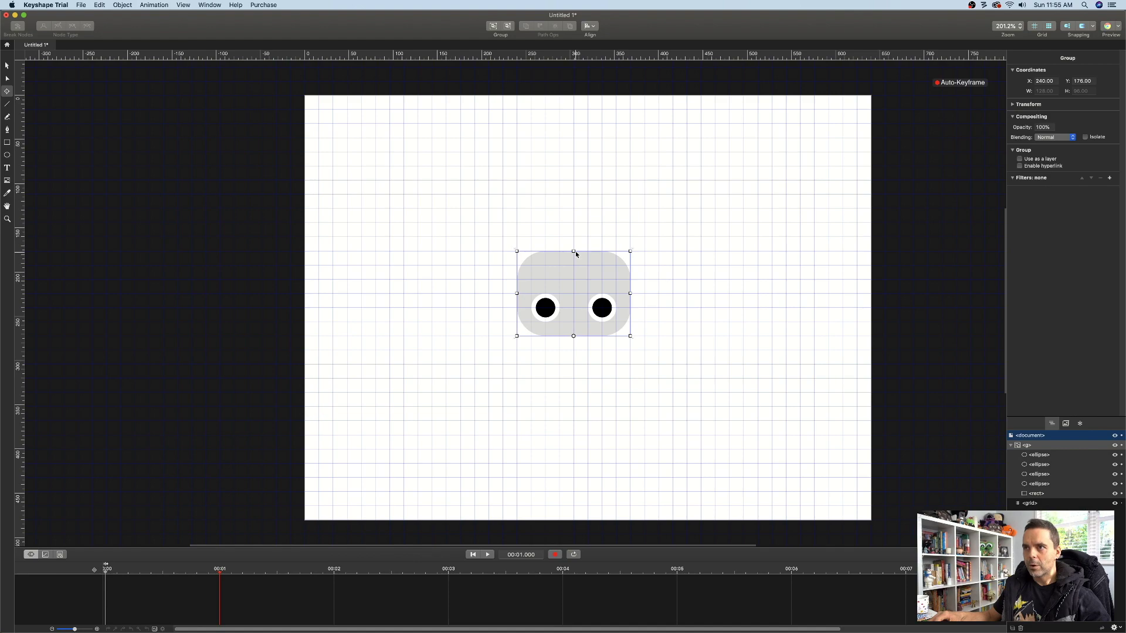
pyautogui.moveTo(573, 251); pyautogui.dragTo(573, 270)
pyautogui.moveTo(516, 303); pyautogui.dragTo(502, 304)
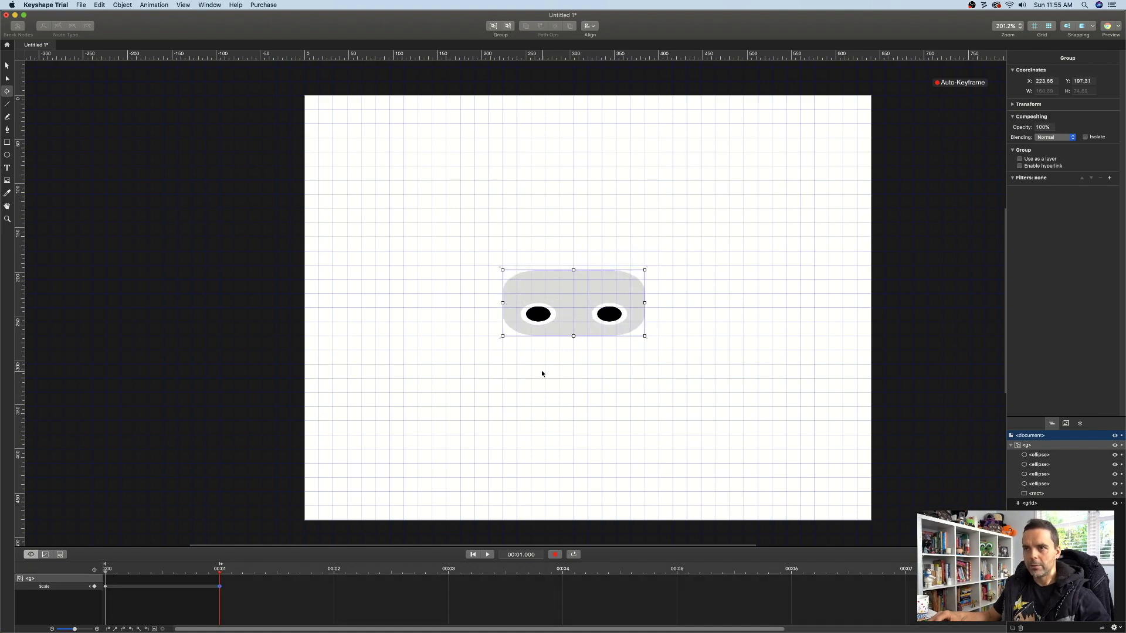
# At 2 seconds, make the face group narrower and stretch it upward, and scrub back through the animation to 0.1 seconds
pyautogui.click(334, 570)
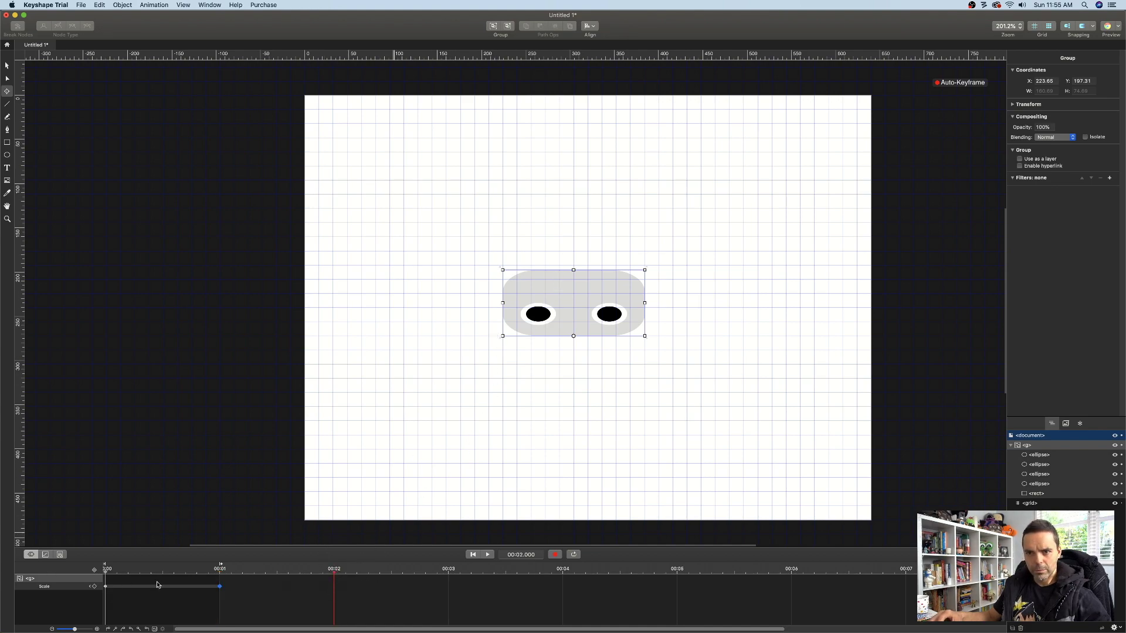
pyautogui.moveTo(503, 303); pyautogui.dragTo(539, 303)
pyautogui.moveTo(574, 270); pyautogui.dragTo(574, 213)
pyautogui.click(301, 571)
pyautogui.moveTo(303, 571); pyautogui.dragTo(117, 574)
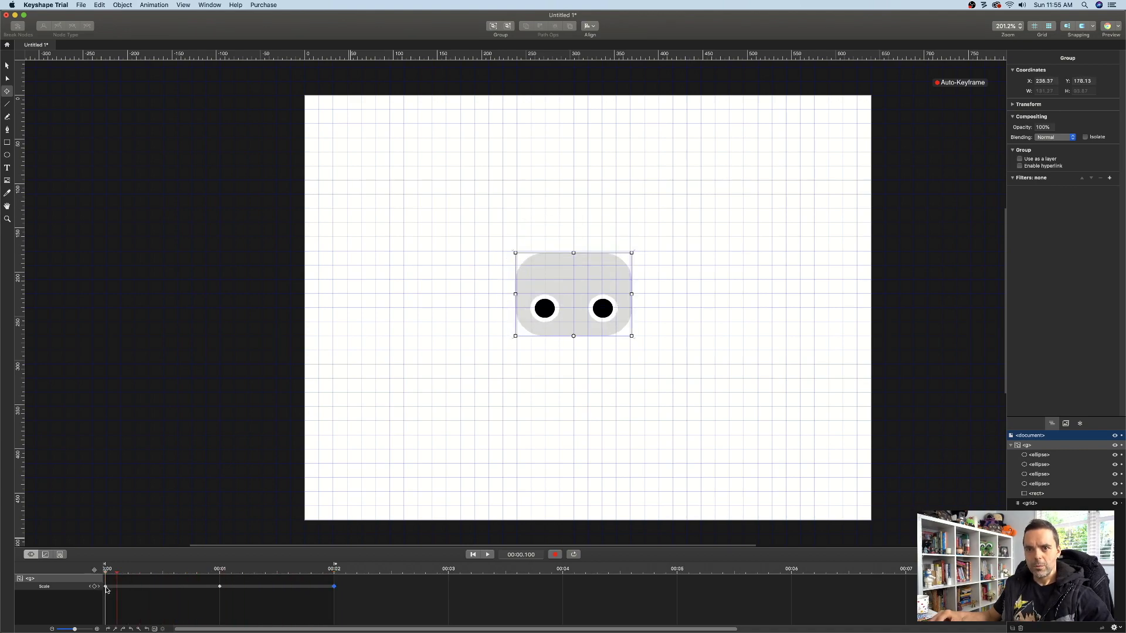
# Apply ease-out easing to the group's scale animation between 0 and 1 second, and scrub through it to 2.1 seconds
pyautogui.click(106, 587)
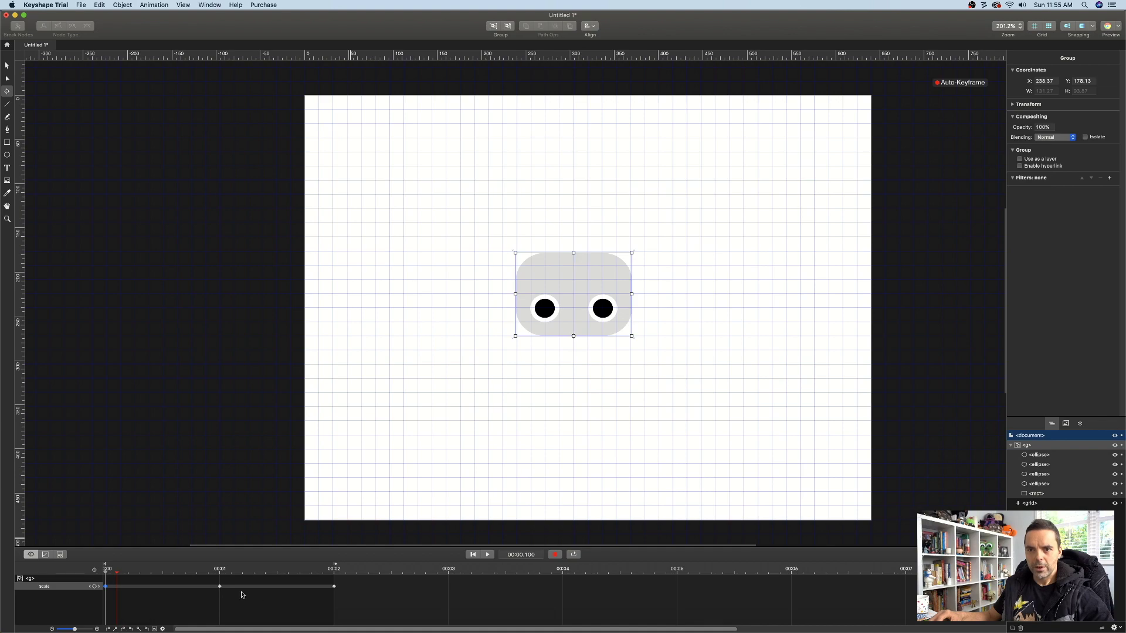
pyautogui.click(219, 586)
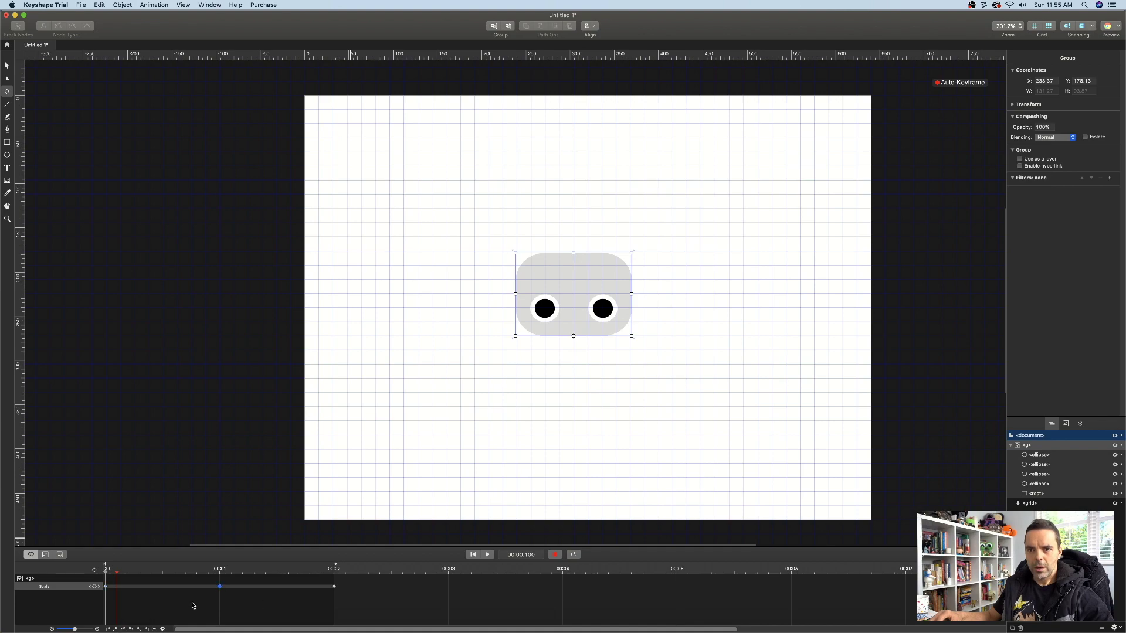
pyautogui.click(122, 629)
pyautogui.moveTo(117, 578); pyautogui.dragTo(342, 590)
pyautogui.click(518, 540)
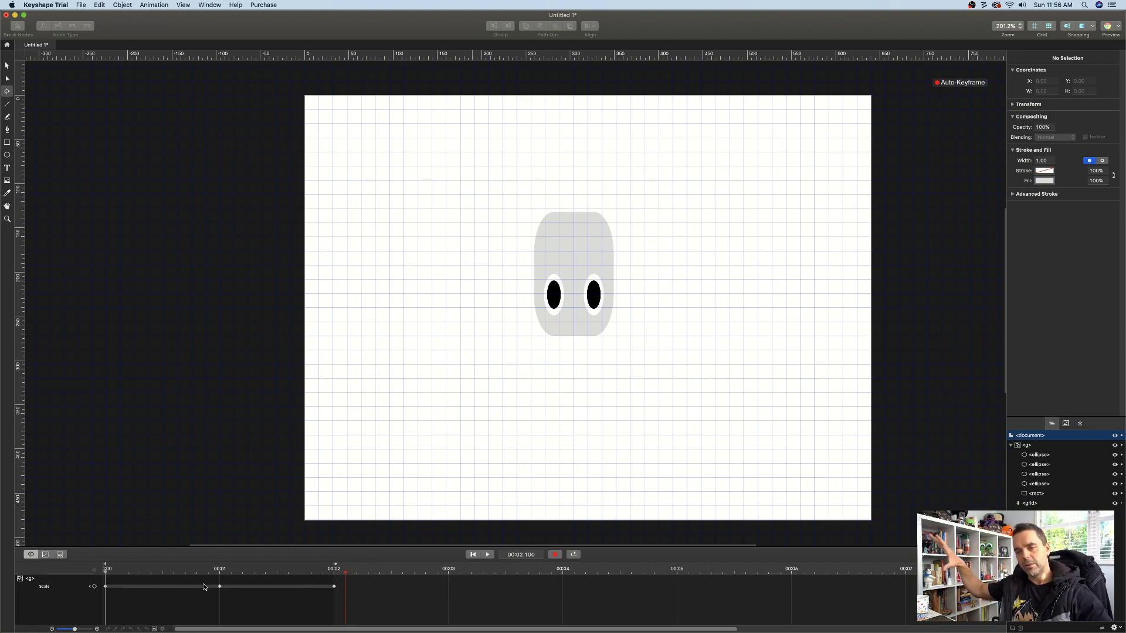
# At 0.5 seconds, keyframe the left pupil inside the group stretched vertically to about 97 high
pyautogui.moveTo(321, 566); pyautogui.dragTo(162, 567)
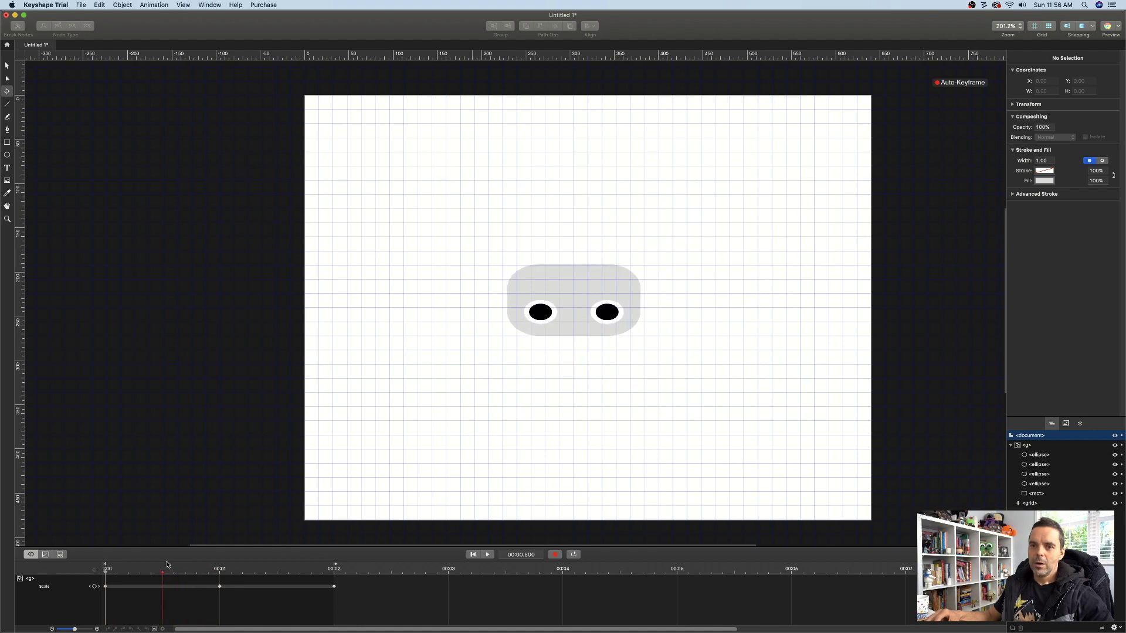
pyautogui.click(538, 317)
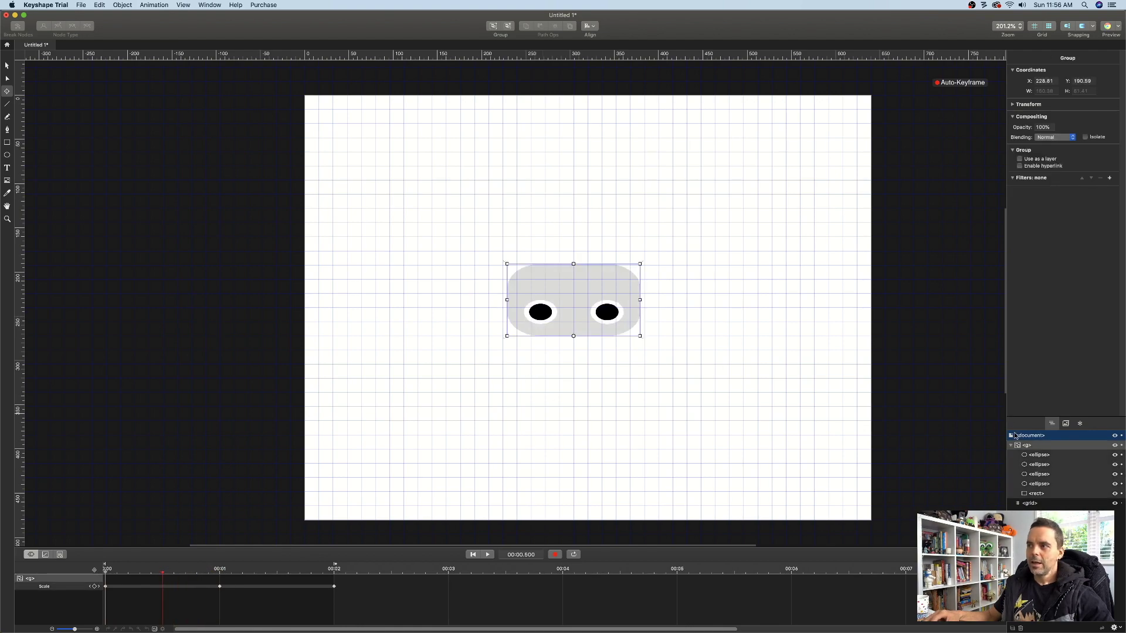
pyautogui.click(1036, 456)
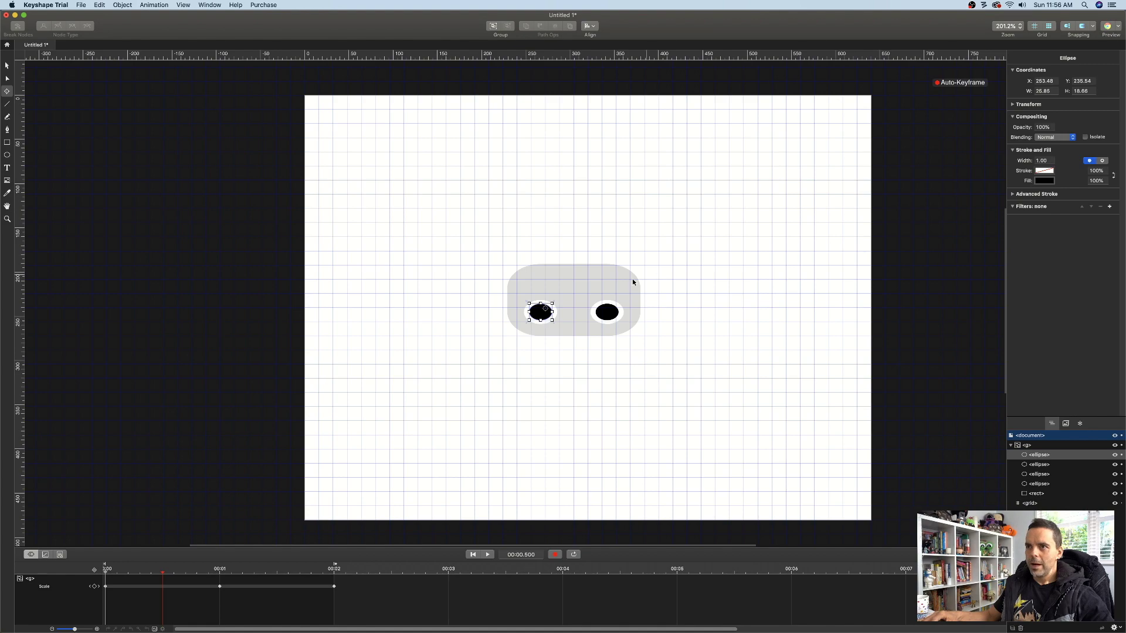
pyautogui.moveTo(541, 304); pyautogui.dragTo(540, 283)
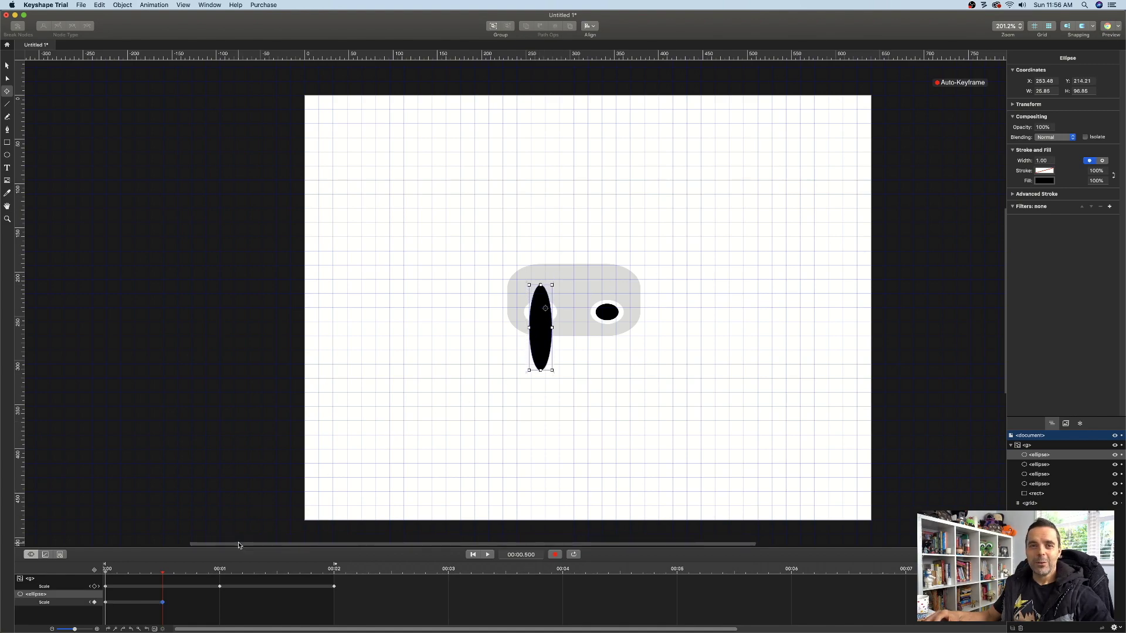
# At 1.6 seconds, squash the left pupil to about 14 high, and scrub the animation back to the start
pyautogui.moveTo(162, 575); pyautogui.dragTo(287, 569)
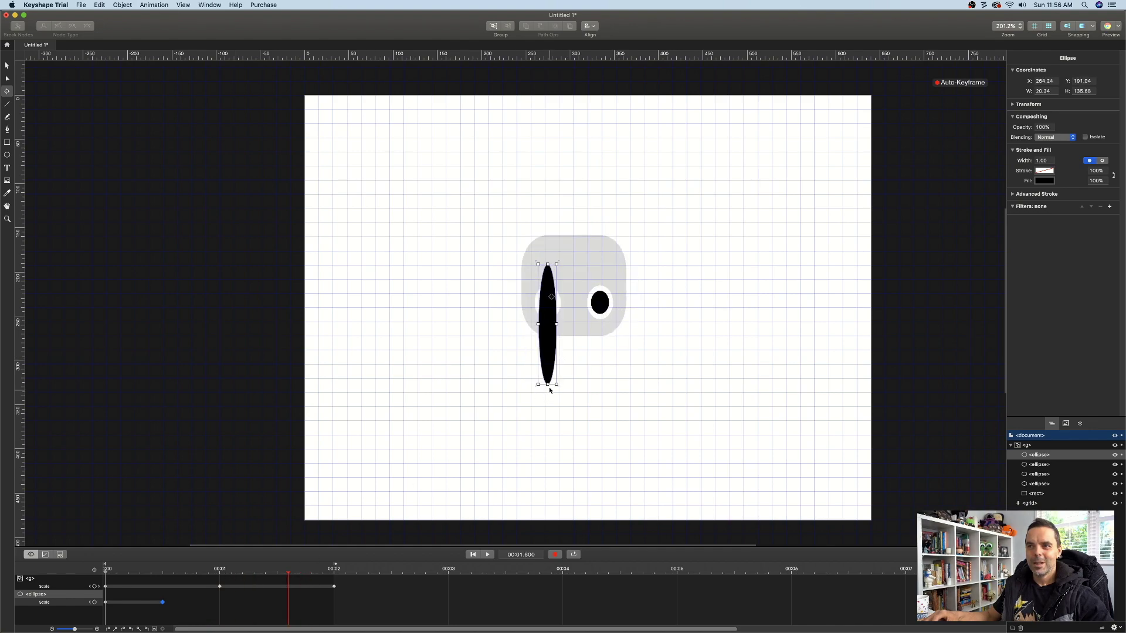
pyautogui.moveTo(550, 389); pyautogui.dragTo(549, 305)
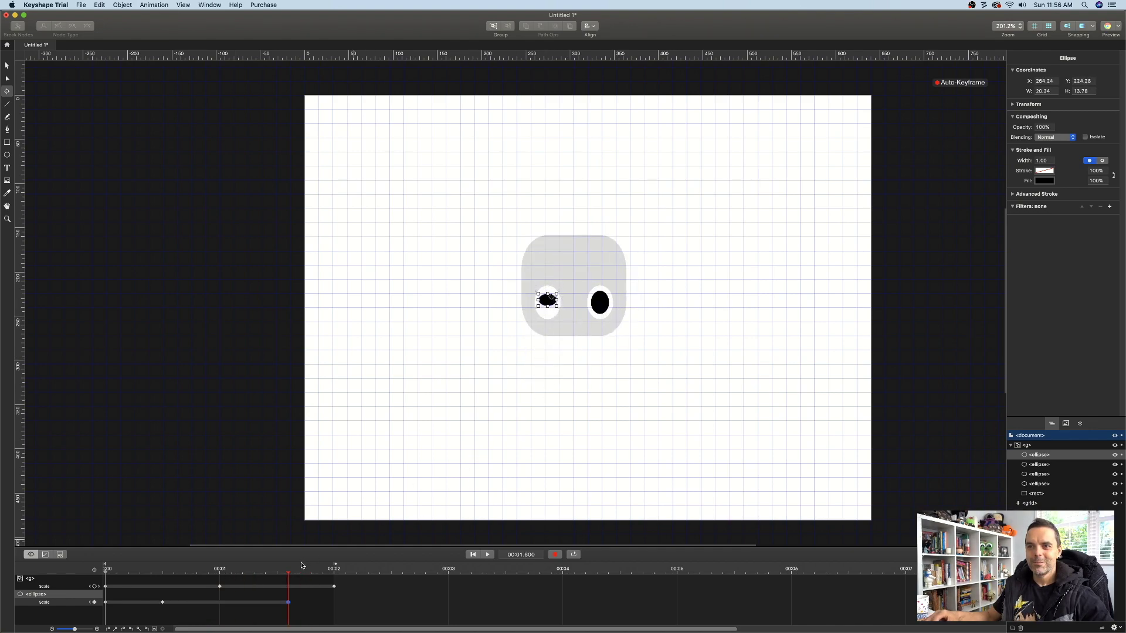
pyautogui.moveTo(290, 571); pyautogui.dragTo(105, 571)
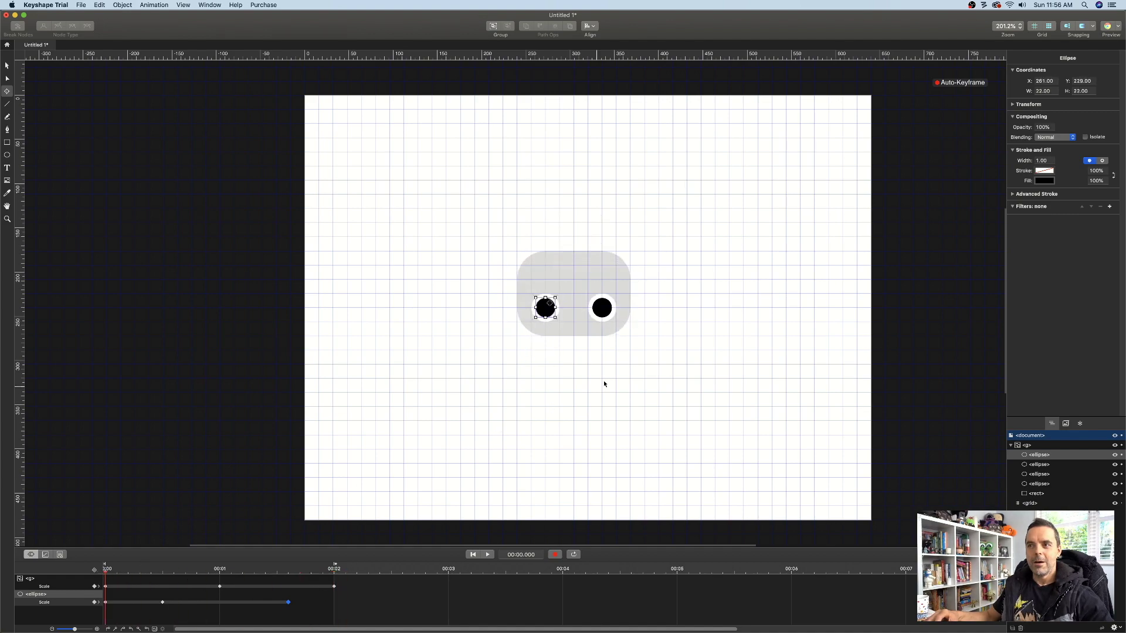